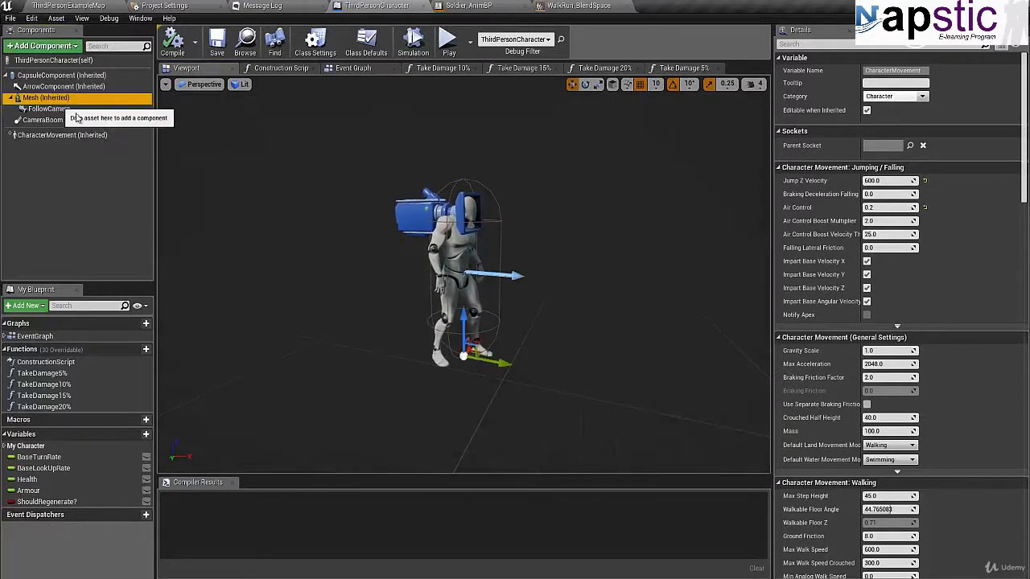
- Assign the Soldier skeletal mesh to the character's inherited Mesh component
{"action": "left_click", "coordinate": [46, 97]}
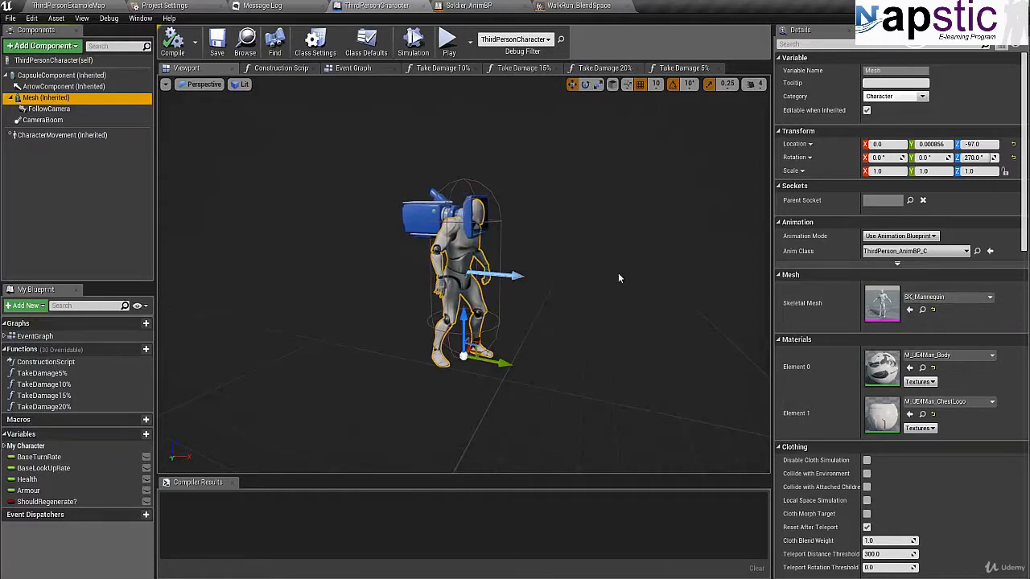
{"action": "left_click", "coordinate": [947, 299]}
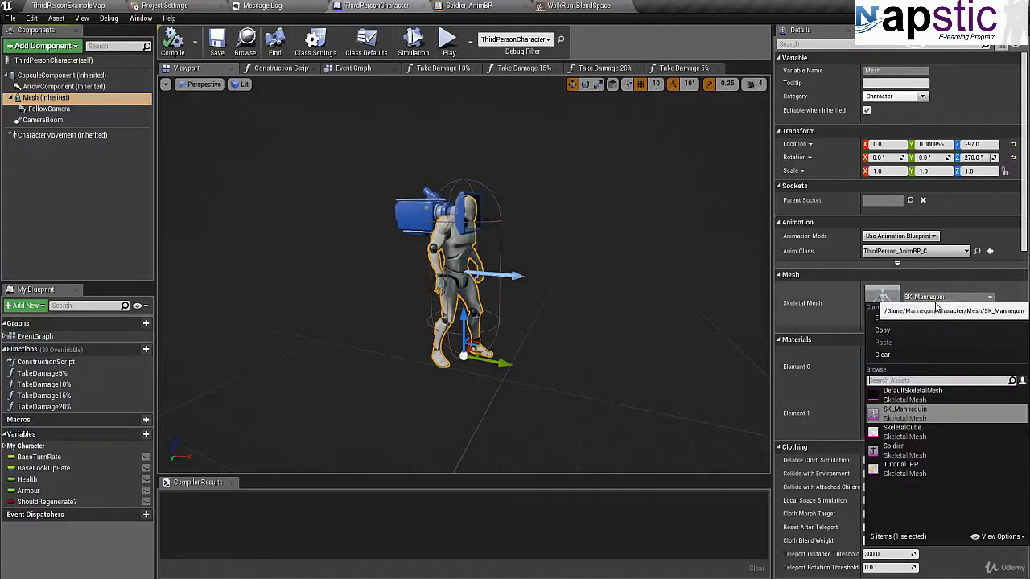
{"action": "left_click", "coordinate": [899, 448]}
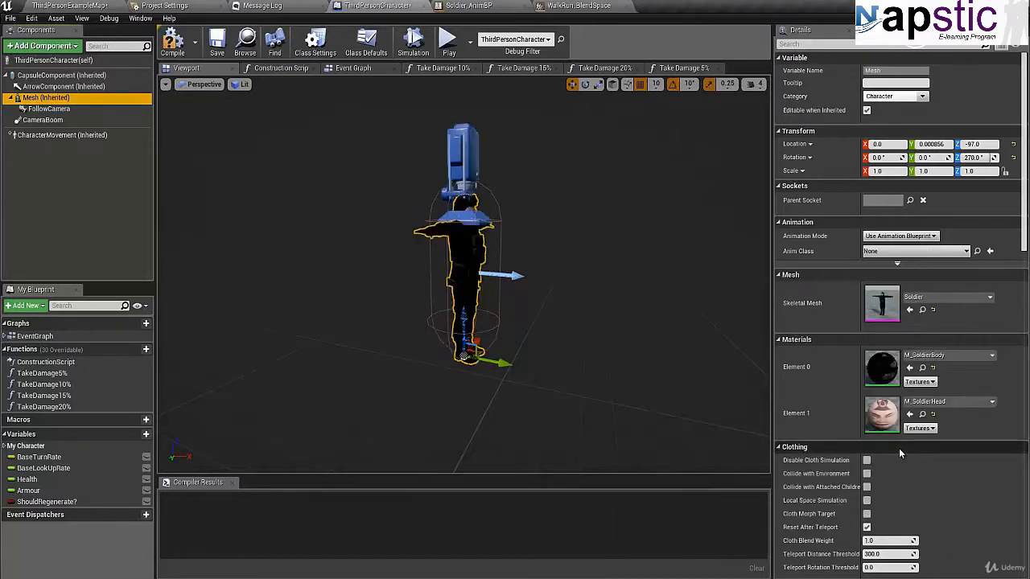
- Set the Mesh component's Anim Class to Soldier_AnimBP and inspect the soldier's pose with the attached camera
{"action": "left_click_drag", "start_coordinate": [509, 289], "coordinate": [494, 304]}
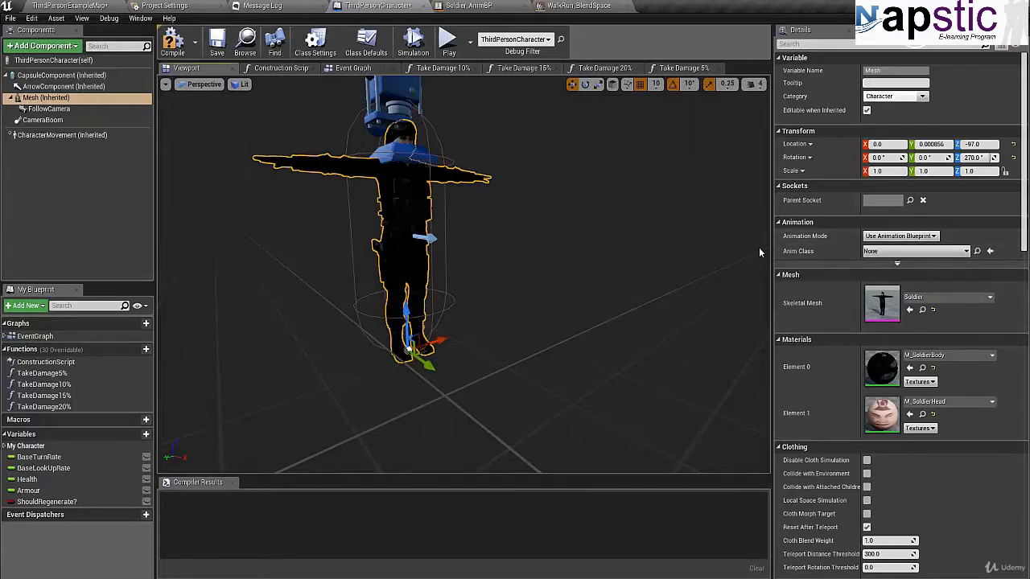
{"action": "left_click", "coordinate": [921, 253]}
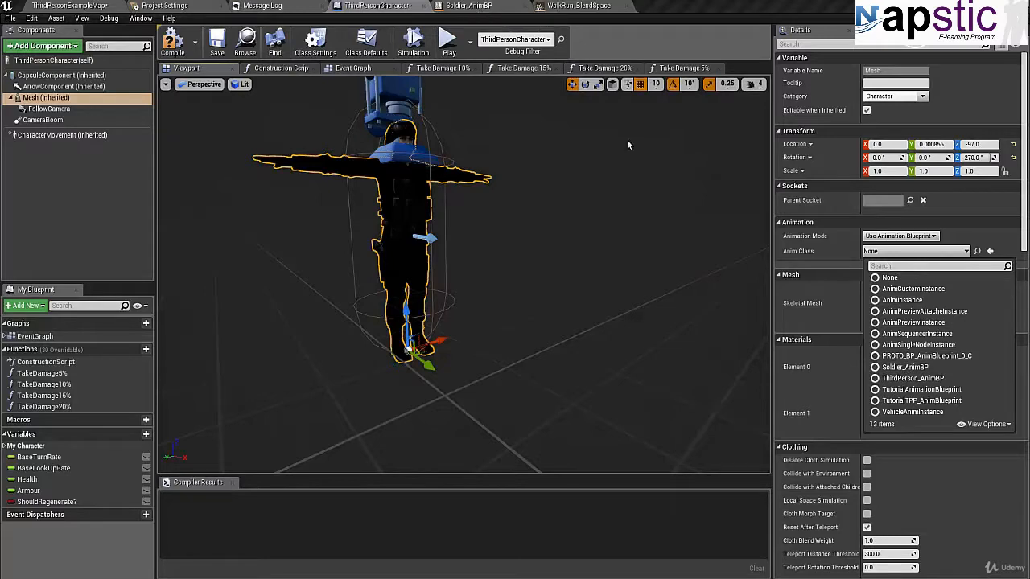
{"action": "left_click", "coordinate": [905, 367]}
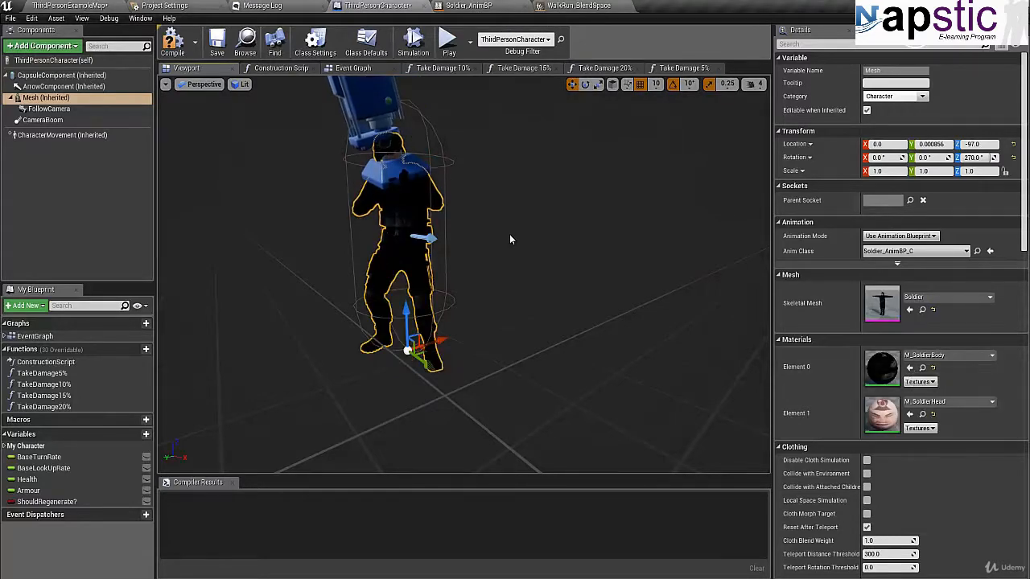
{"action": "right_click_drag", "start_coordinate": [321, 256], "coordinate": [400, 276]}
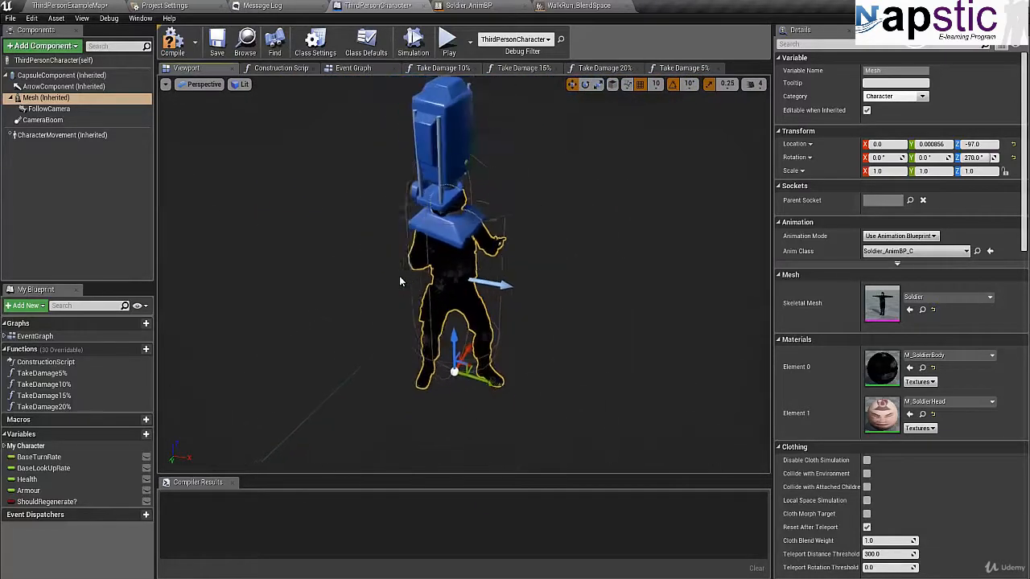
{"action": "scroll", "coordinate": [400, 276], "scroll_direction": "up", "scroll_amount": 3}
{"action": "scroll", "coordinate": [400, 277], "scroll_direction": "down", "scroll_amount": 5}
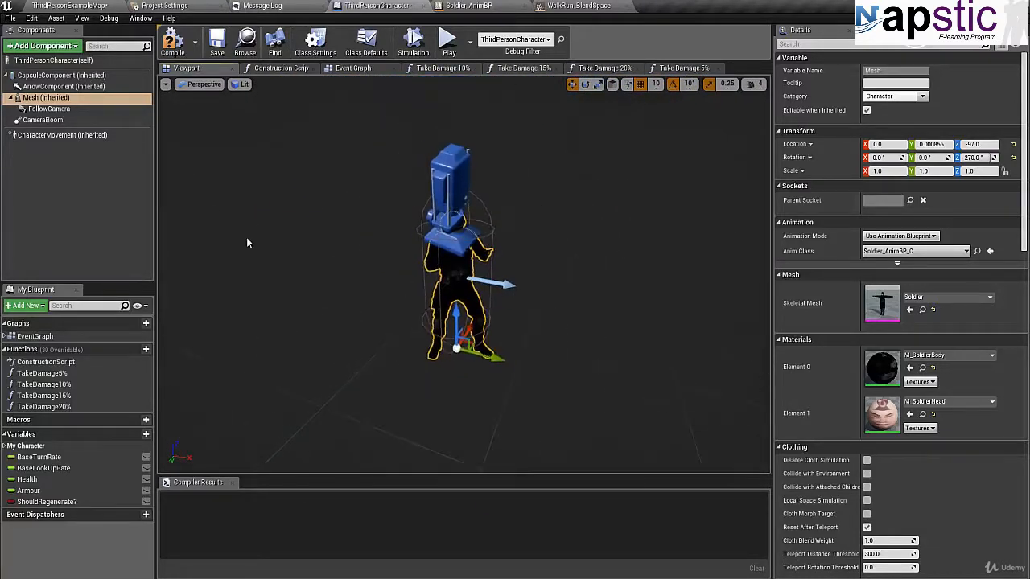
- Reset the FollowCamera component's rotation to its default of 0° on all axes
{"action": "left_click", "coordinate": [49, 109]}
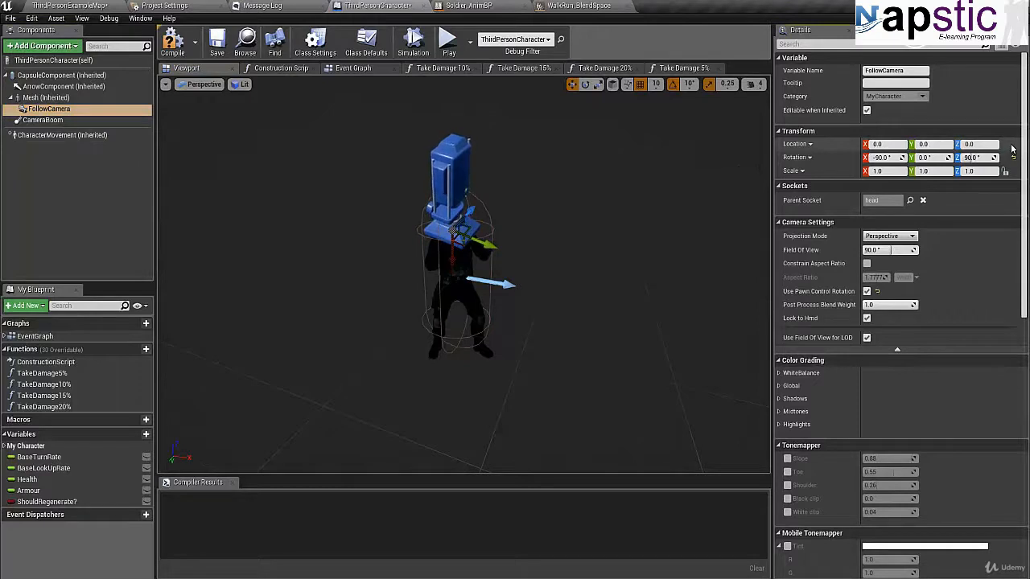
{"action": "left_click", "coordinate": [1015, 158]}
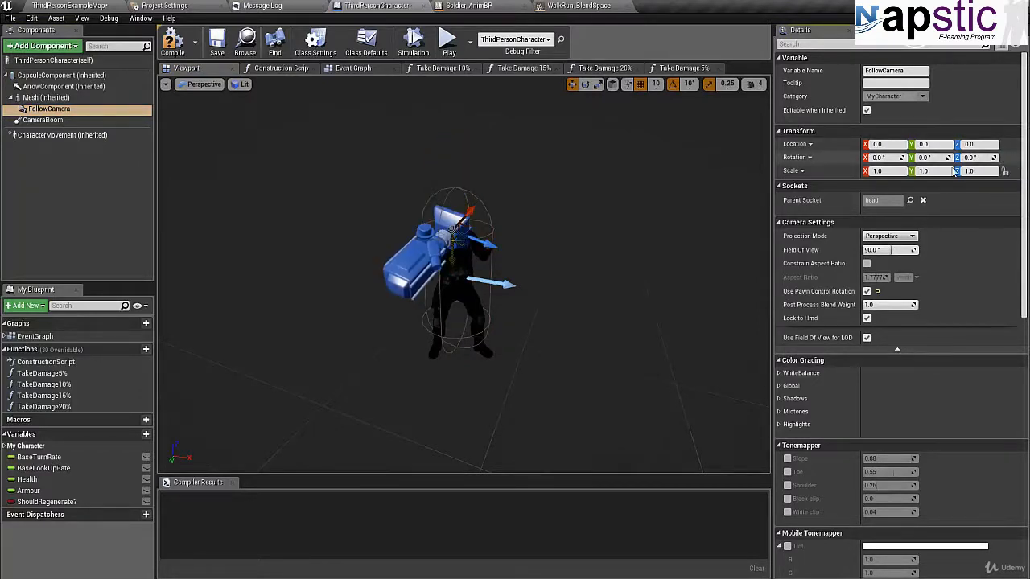
{"action": "right_click_drag", "start_coordinate": [528, 264], "coordinate": [397, 276]}
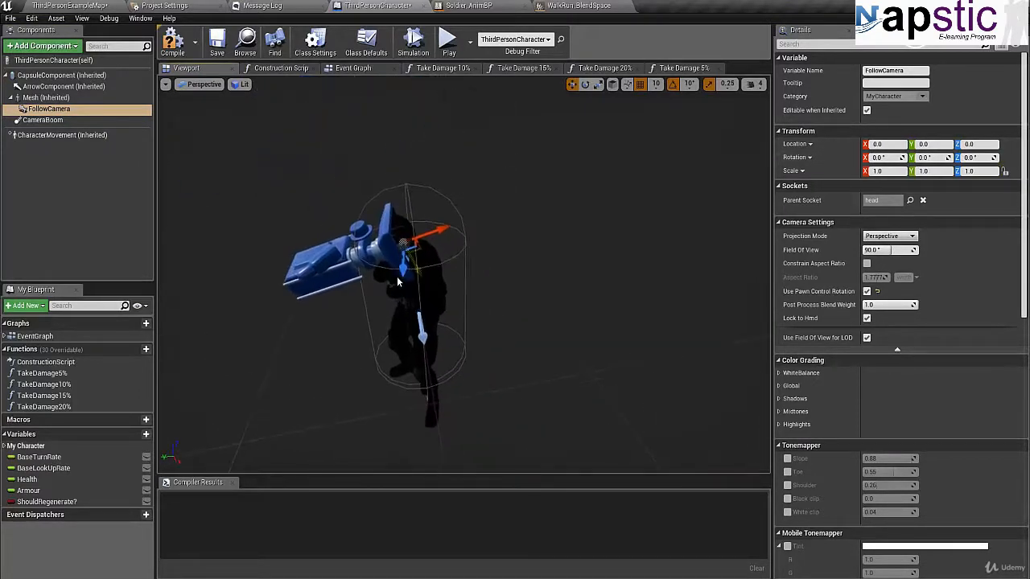
- Rotate the FollowCamera to about -20° on X and 90° on Y
{"action": "key", "text": "e"}
{"action": "left_click_drag", "start_coordinate": [441, 256], "coordinate": [281, 348]}
{"action": "left_click_drag", "start_coordinate": [401, 199], "coordinate": [439, 206]}
{"action": "scroll", "coordinate": [342, 290], "scroll_direction": "up", "scroll_amount": 5}
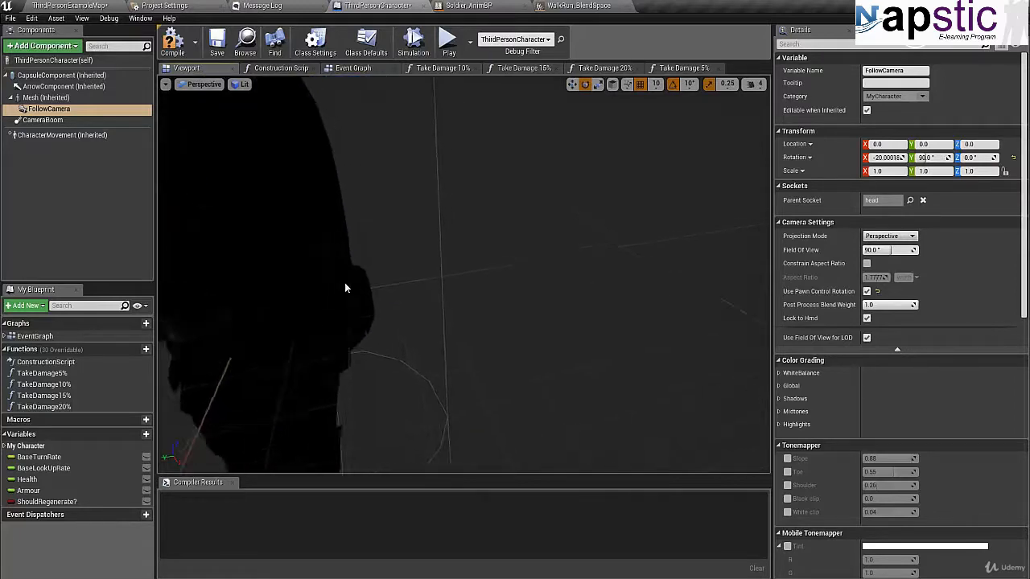
{"action": "scroll", "coordinate": [345, 285], "scroll_direction": "down", "scroll_amount": 4}
{"action": "right_click_drag", "start_coordinate": [344, 285], "coordinate": [360, 278]}
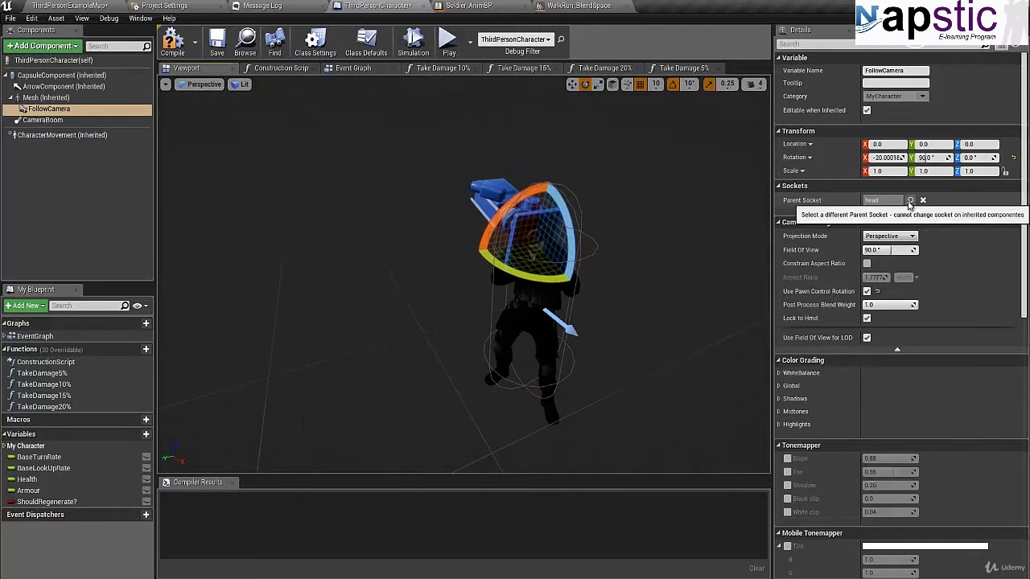
- Attach the FollowCamera to the soldier's Head bone as its parent socket
{"action": "left_click", "coordinate": [909, 200]}
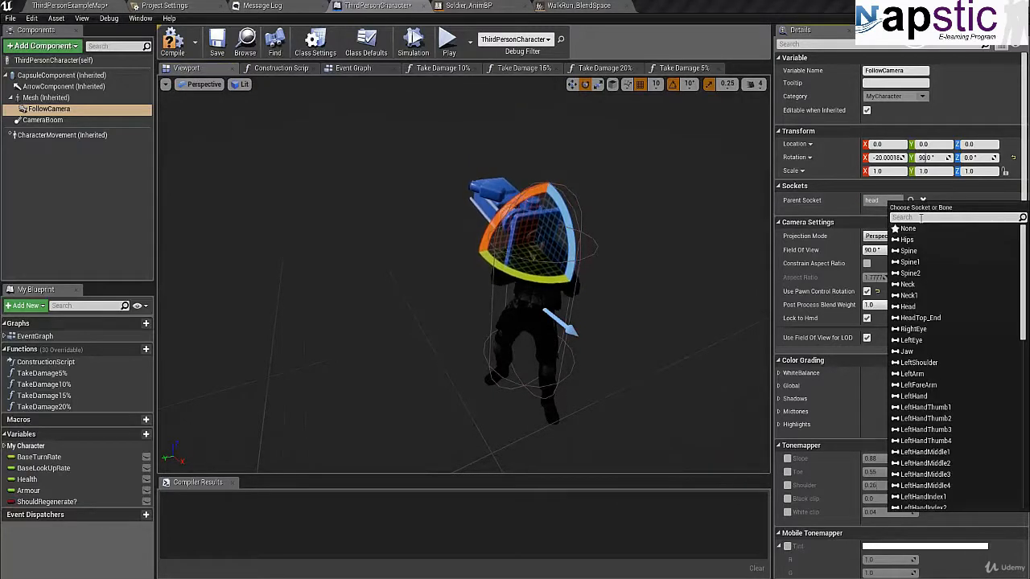
{"action": "left_click", "coordinate": [908, 306]}
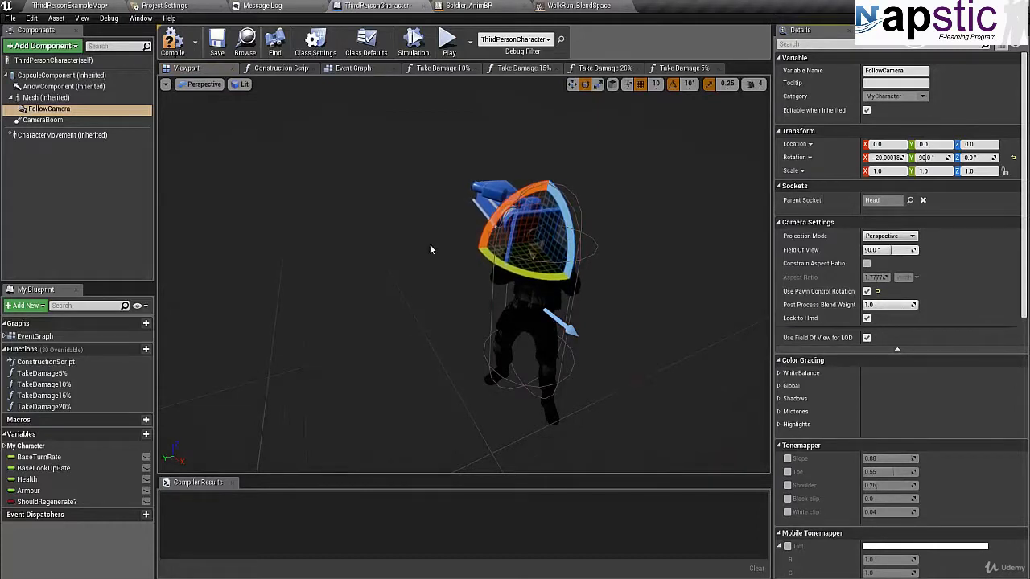
{"action": "left_click_drag", "start_coordinate": [430, 249], "coordinate": [474, 291]}
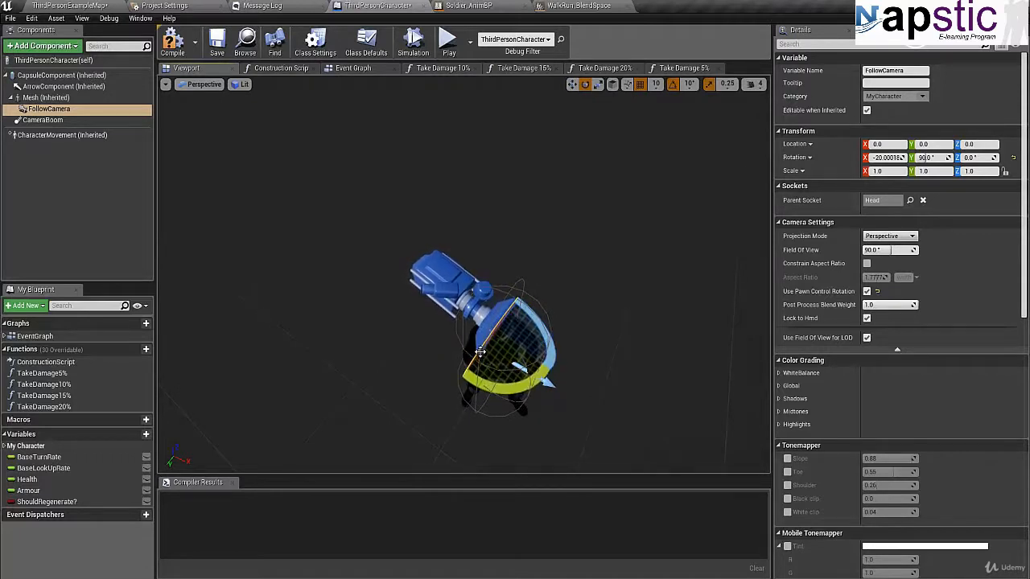
- Rotate the FollowCamera to about -110° on X so it lines up with the soldier's head
{"action": "left_click_drag", "start_coordinate": [354, 341], "coordinate": [335, 326]}
{"action": "left_click_drag", "start_coordinate": [619, 260], "coordinate": [630, 255]}
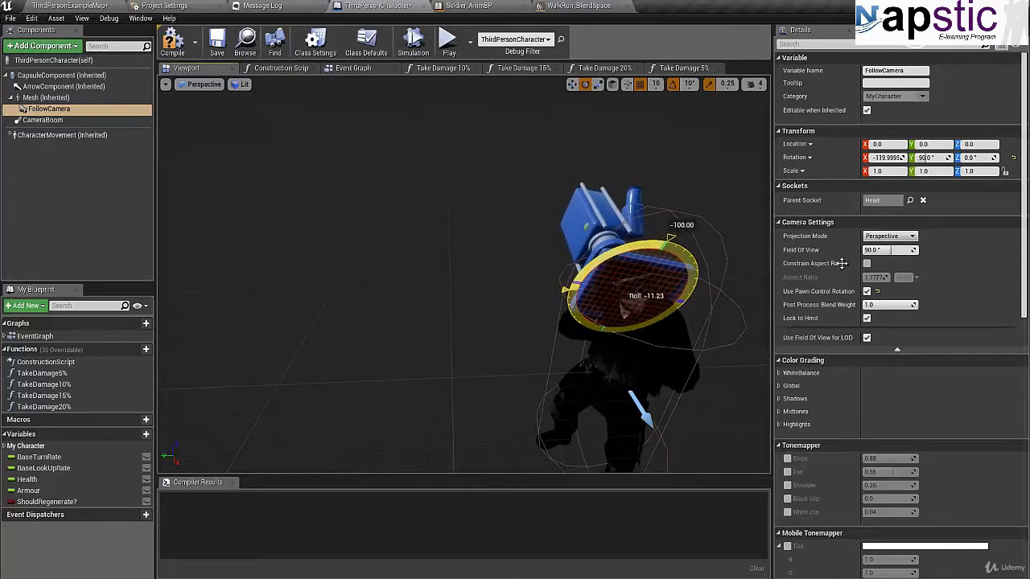
{"action": "left_click_drag", "start_coordinate": [459, 309], "coordinate": [435, 264]}
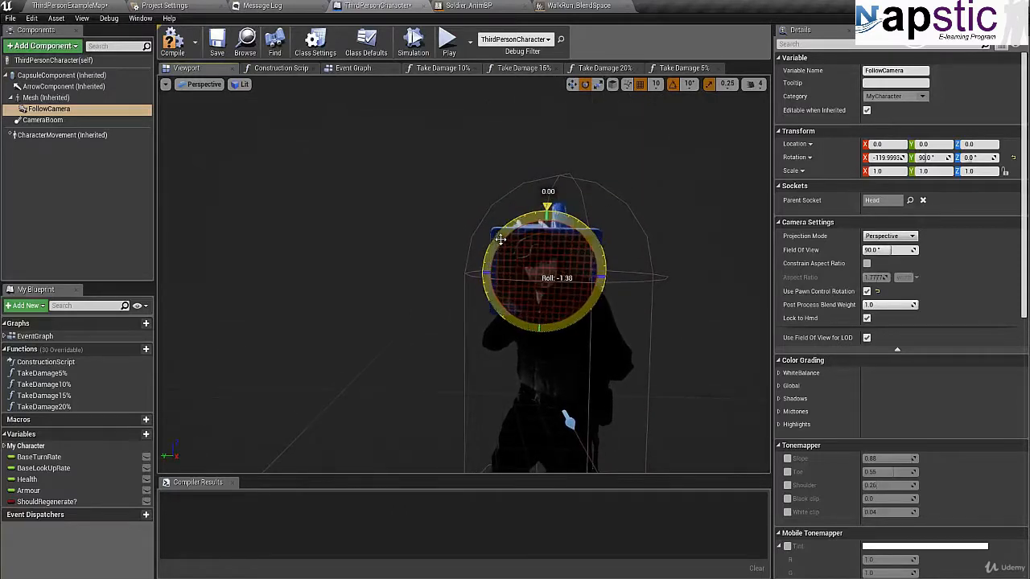
{"action": "left_click_drag", "start_coordinate": [406, 321], "coordinate": [431, 334]}
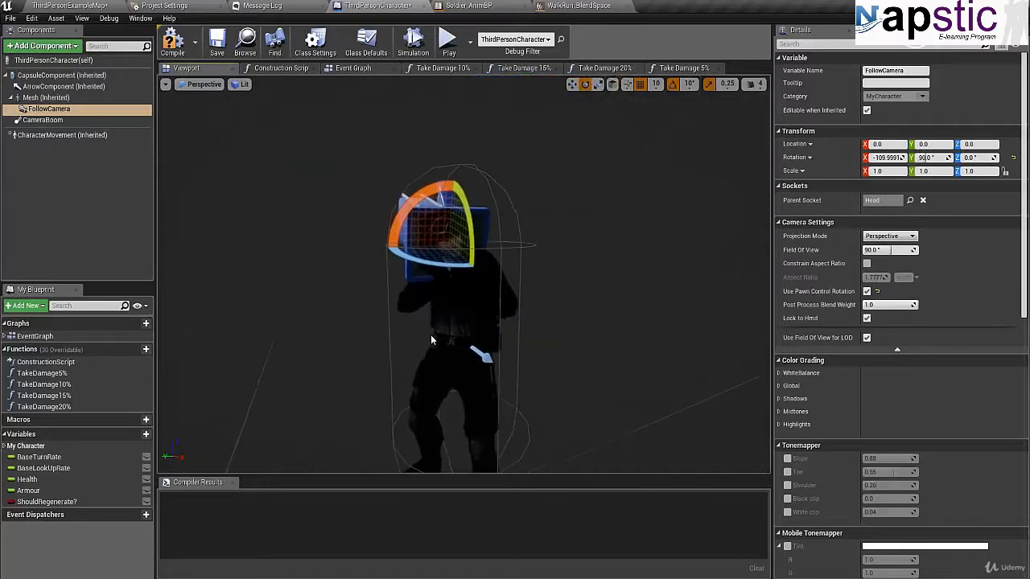
- Scale the soldier Mesh component uniformly to about 1.107 on all axes
{"action": "left_click", "coordinate": [46, 98]}
{"action": "scroll", "coordinate": [334, 285], "scroll_direction": "down", "scroll_amount": 3}
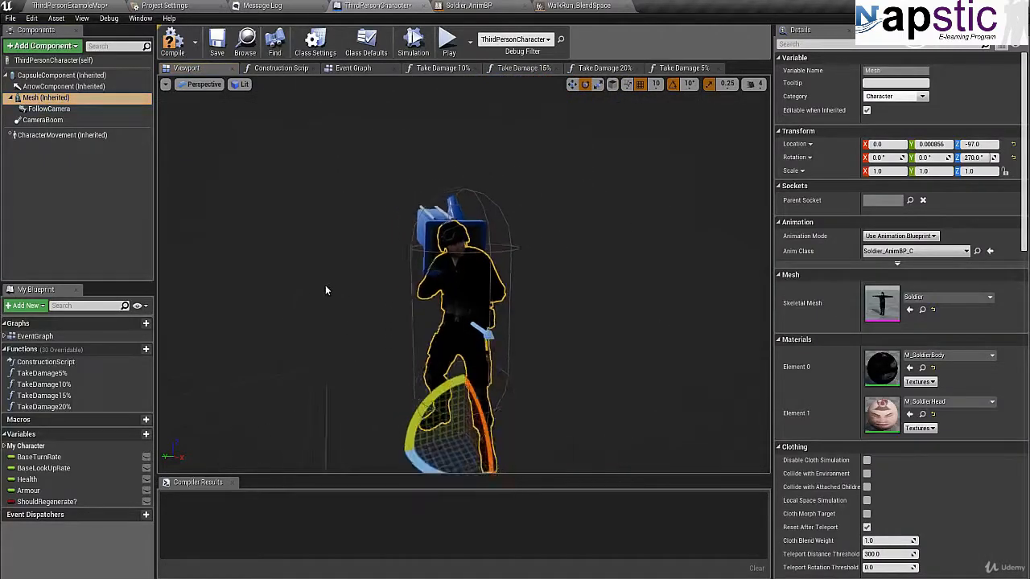
{"action": "right_click_drag", "start_coordinate": [325, 285], "coordinate": [322, 300]}
{"action": "key", "text": "r"}
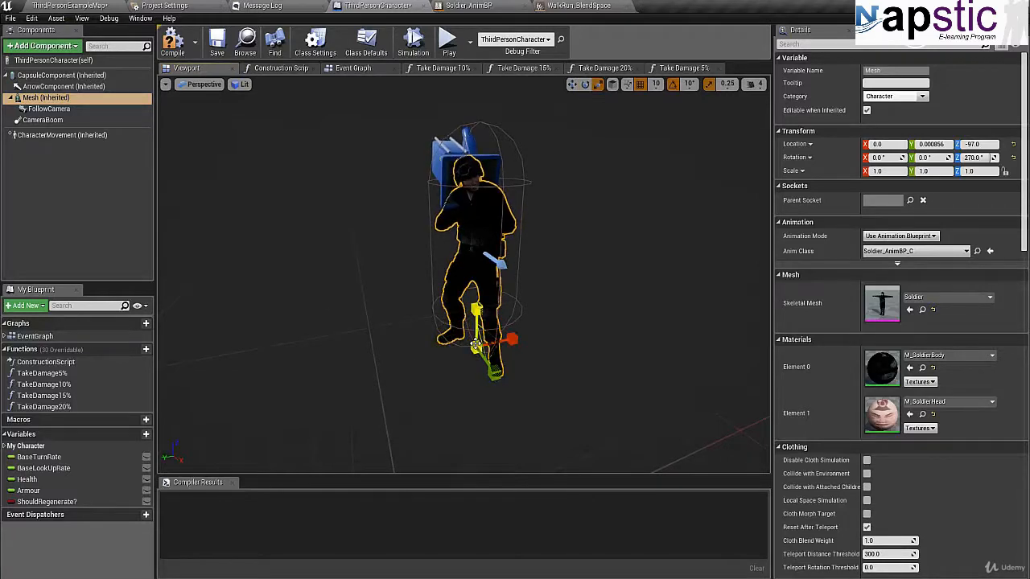
{"action": "left_click_drag", "start_coordinate": [482, 344], "coordinate": [489, 339]}
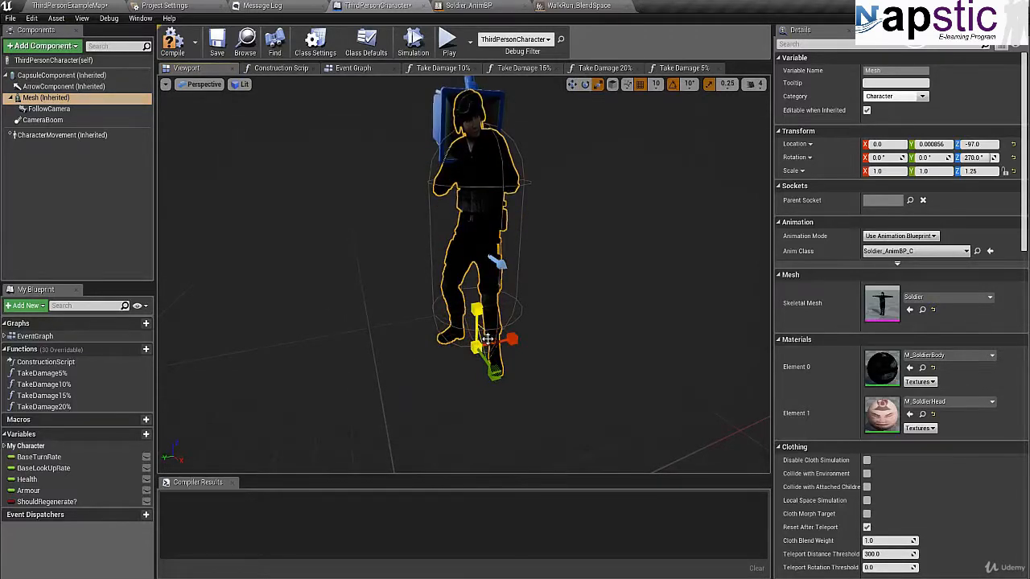
{"action": "key", "text": "ctrl+z"}
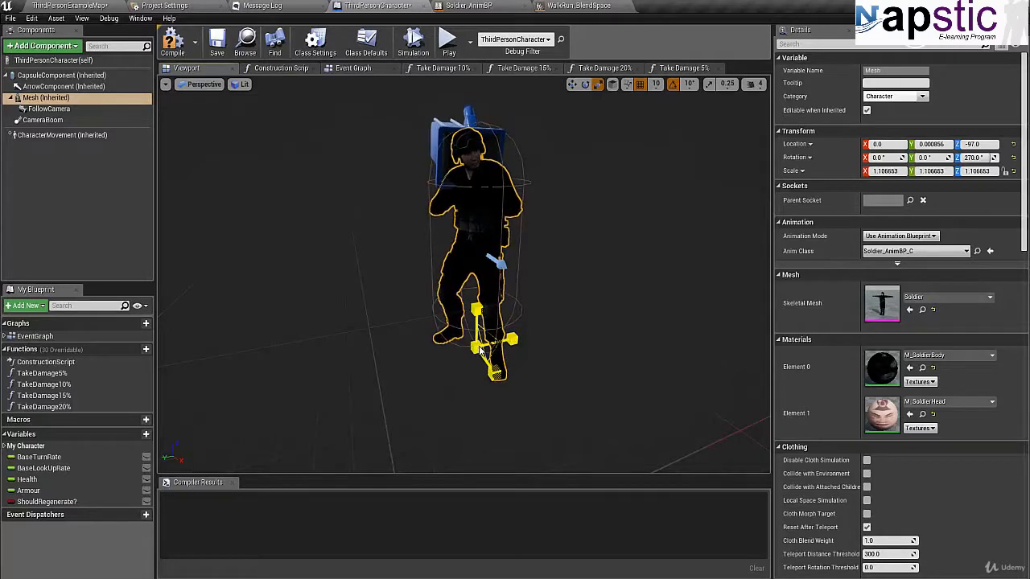
{"action": "left_click_drag", "start_coordinate": [356, 319], "coordinate": [438, 255], "text": "alt"}
{"action": "scroll", "coordinate": [438, 255], "scroll_direction": "down", "scroll_amount": 4}
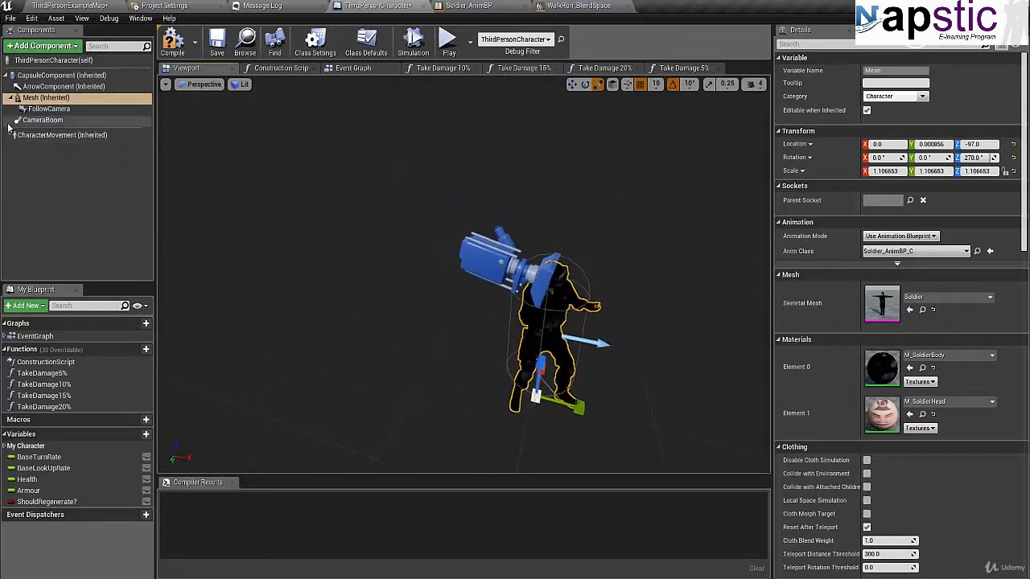
- Try adding a new Camera component to the character and delete it again
{"action": "left_click", "coordinate": [48, 171]}
{"action": "left_click", "coordinate": [44, 46]}
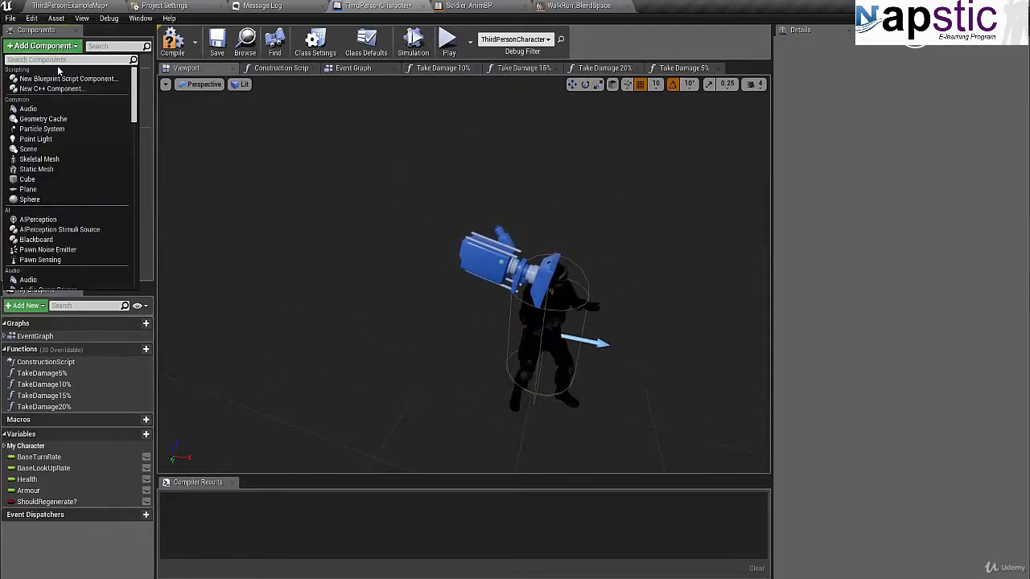
{"action": "type", "text": "camera"}
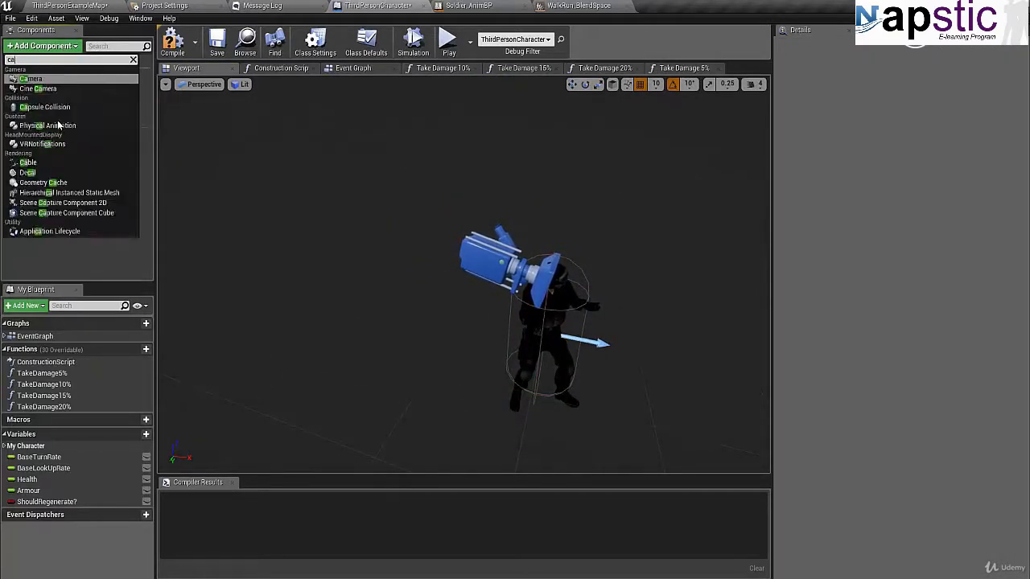
{"action": "left_click", "coordinate": [30, 78]}
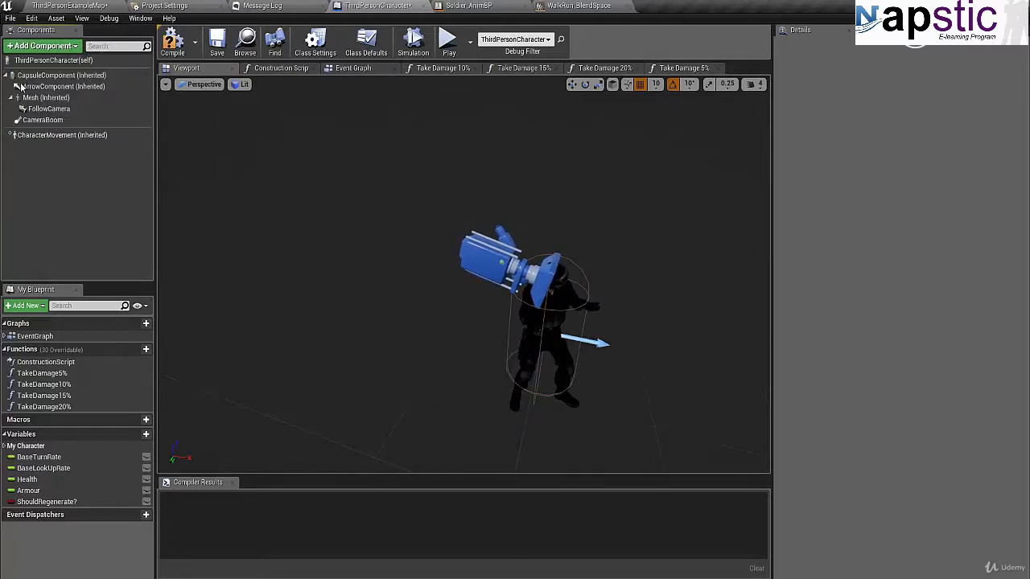
{"action": "left_click", "coordinate": [17, 131]}
{"action": "right_click_drag", "start_coordinate": [246, 310], "coordinate": [1, 318]}
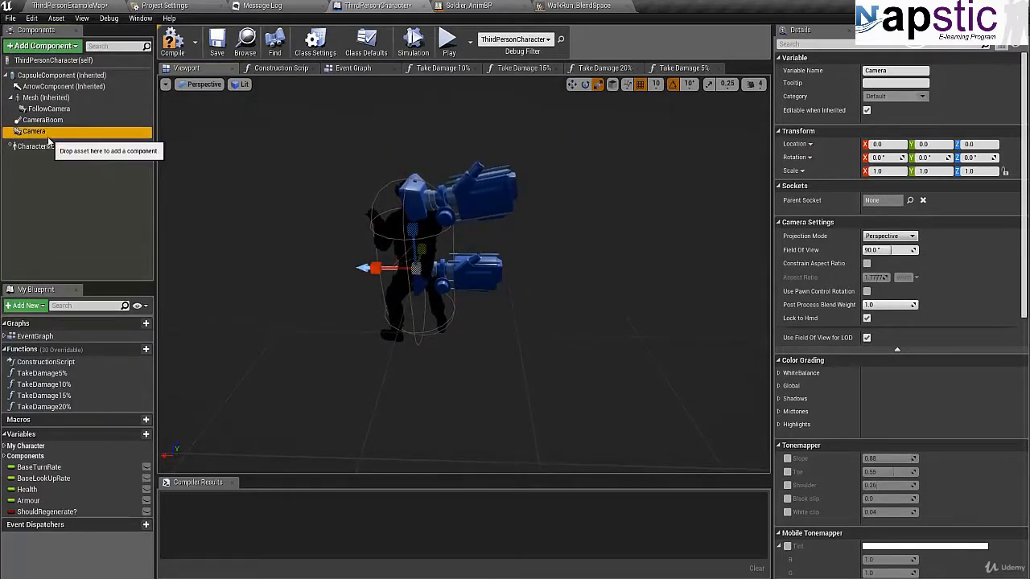
{"action": "key", "text": "Delete"}
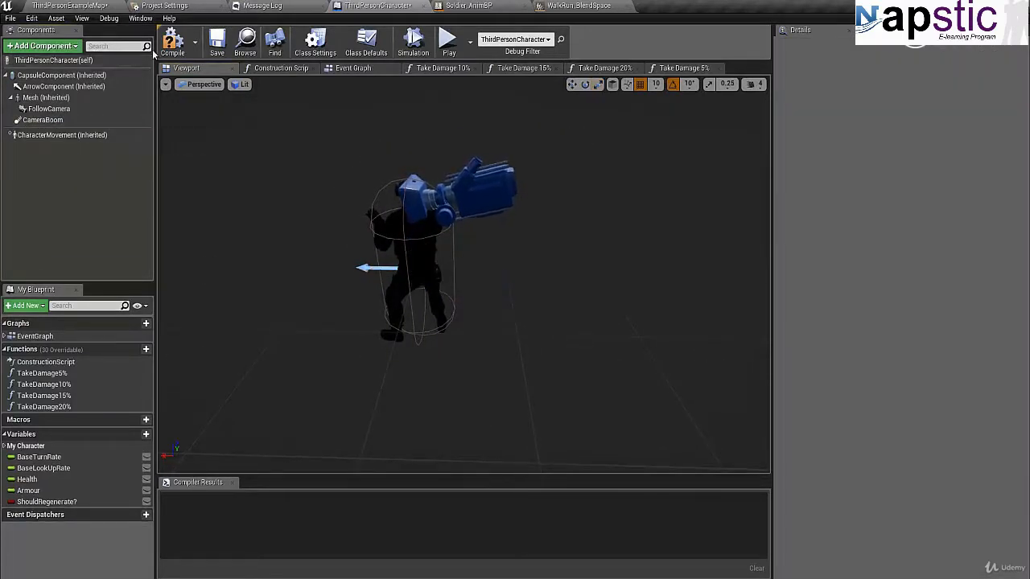
- Compile the ThirdPersonCharacter blueprint and play-test ThirdPersonExampleMap to check the camera view
{"action": "left_click", "coordinate": [165, 50]}
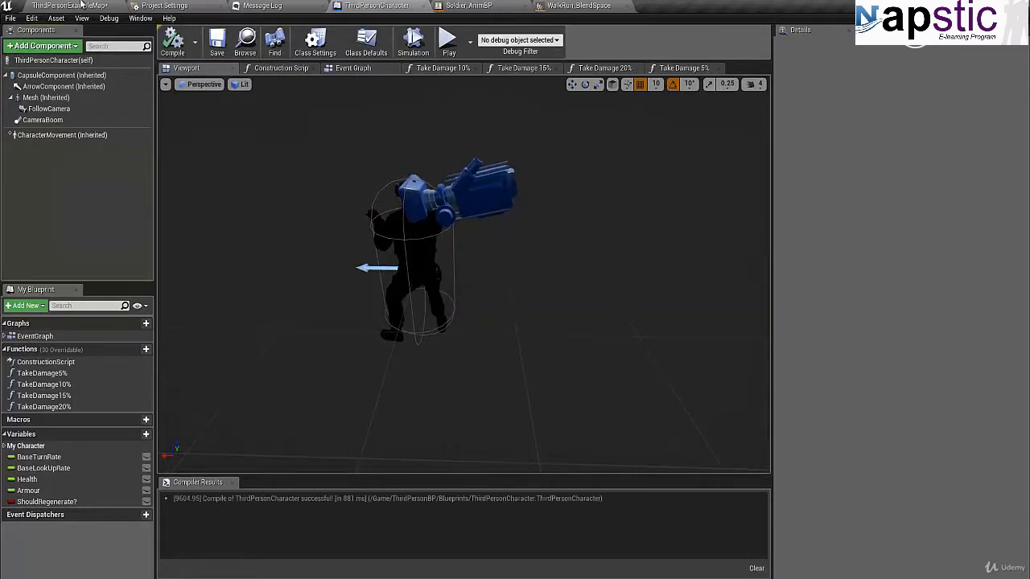
{"action": "left_click", "coordinate": [81, 5]}
{"action": "left_click", "coordinate": [361, 42]}
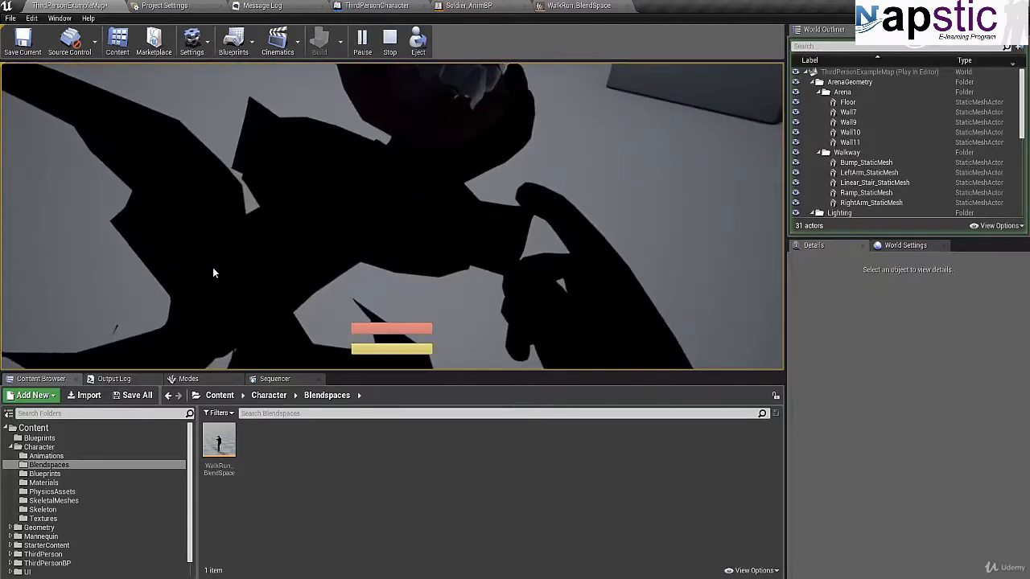
{"action": "key", "text": "Escape"}
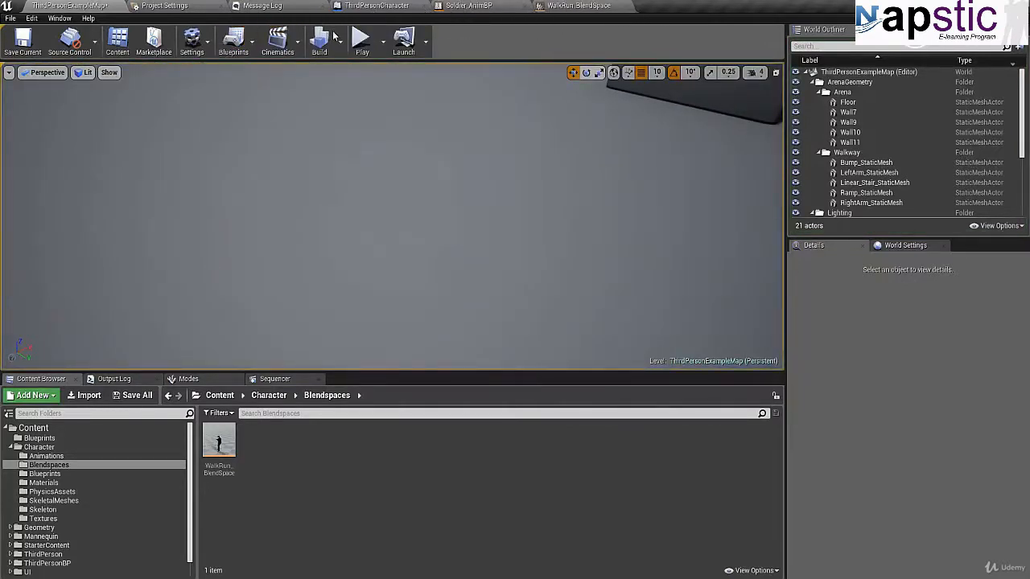
- Rotate the FollowCamera in the ThirdPersonCharacter blueprint to about 180° on X, 80° on Y and -70° on Z
{"action": "left_click", "coordinate": [371, 6]}
{"action": "left_click_drag", "start_coordinate": [328, 234], "coordinate": [812, 245]}
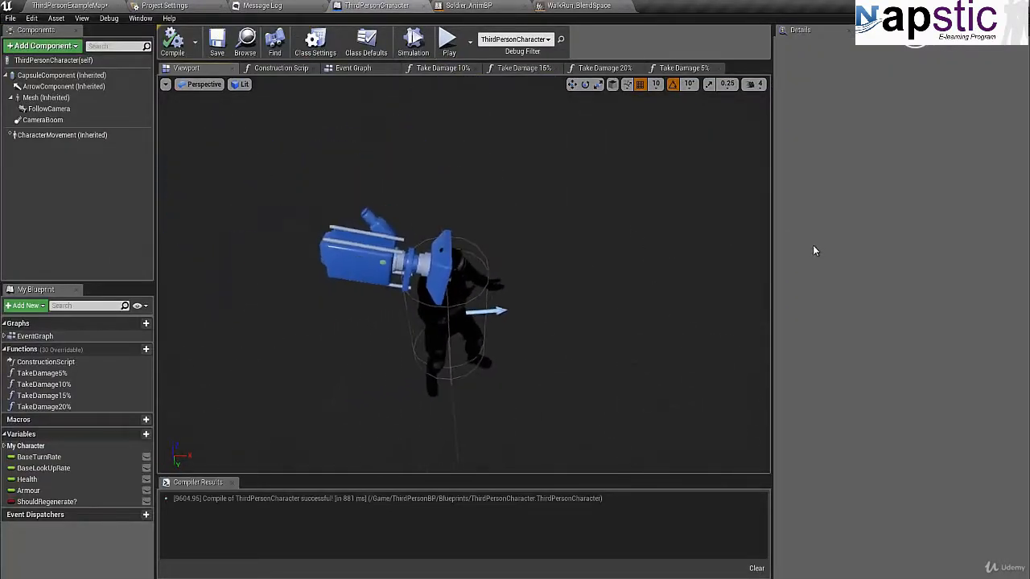
{"action": "left_click", "coordinate": [346, 248]}
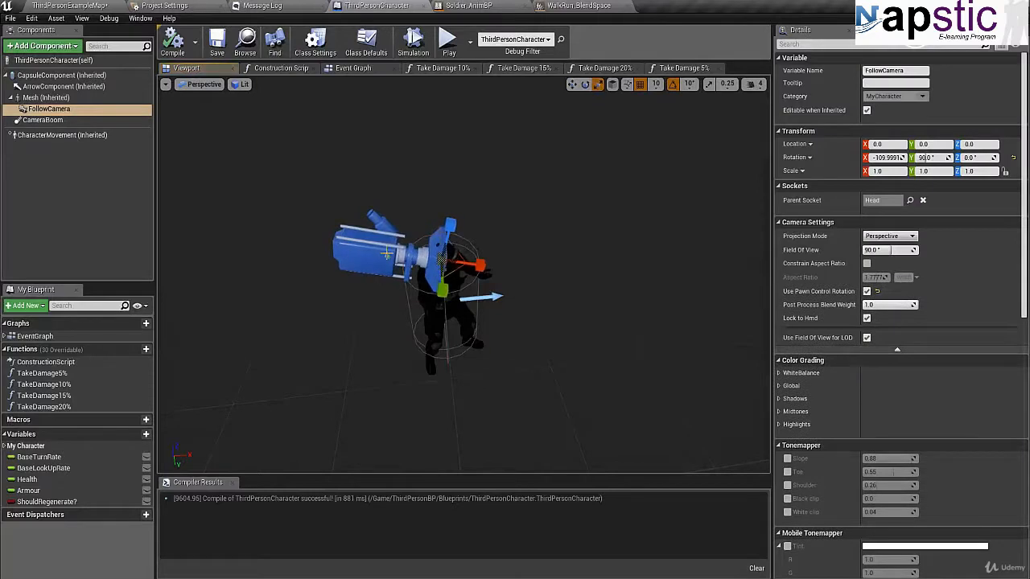
{"action": "key", "text": "e"}
{"action": "left_click_drag", "start_coordinate": [402, 275], "coordinate": [361, 278]}
{"action": "left_click_drag", "start_coordinate": [427, 220], "coordinate": [458, 210]}
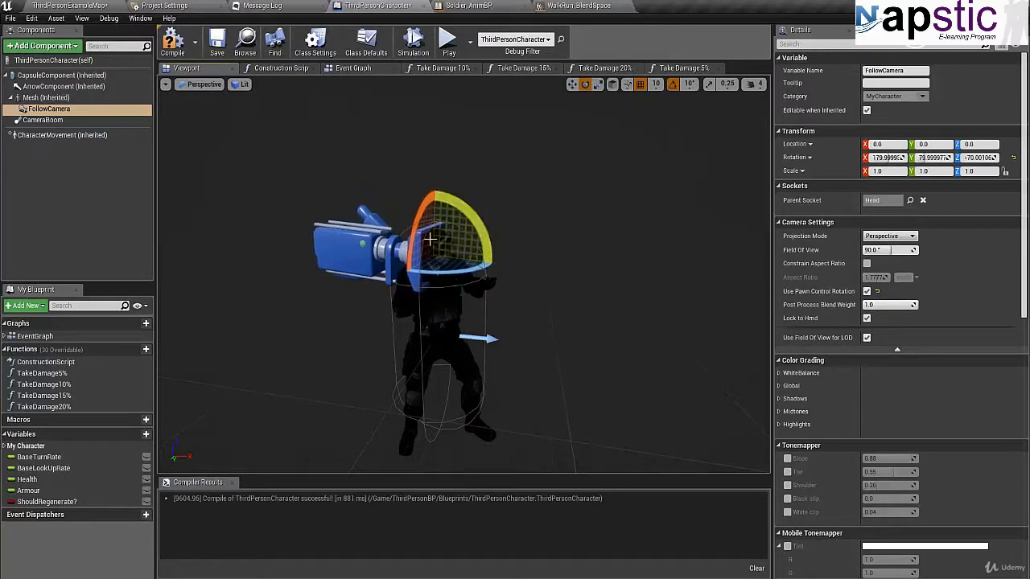
- Move the FollowCamera to about X 0.5, Y -1.5, Z 8.9 and play-test the view
{"action": "key", "text": "w"}
{"action": "left_click_drag", "start_coordinate": [472, 258], "coordinate": [488, 259]}
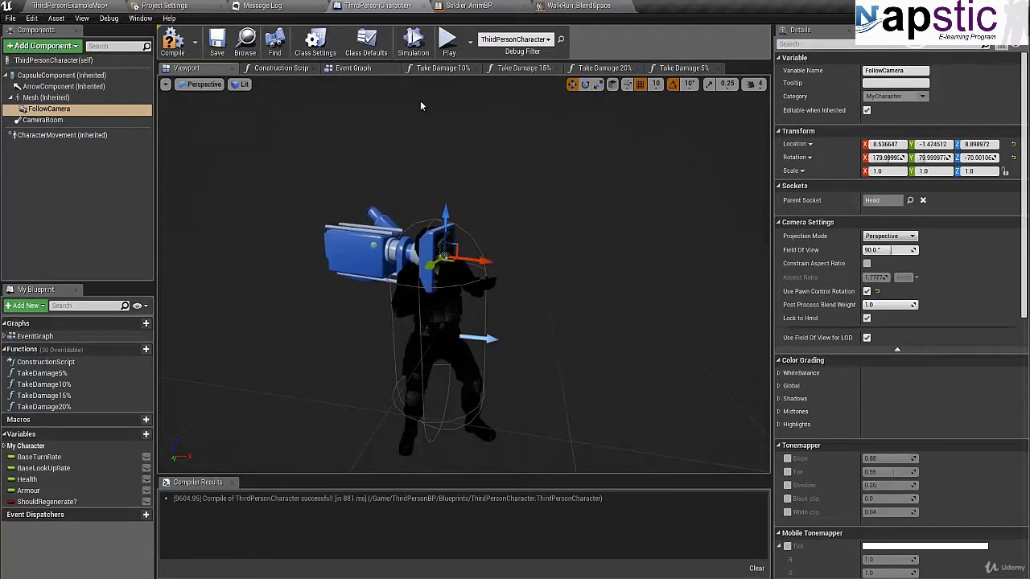
{"action": "left_click", "coordinate": [448, 42]}
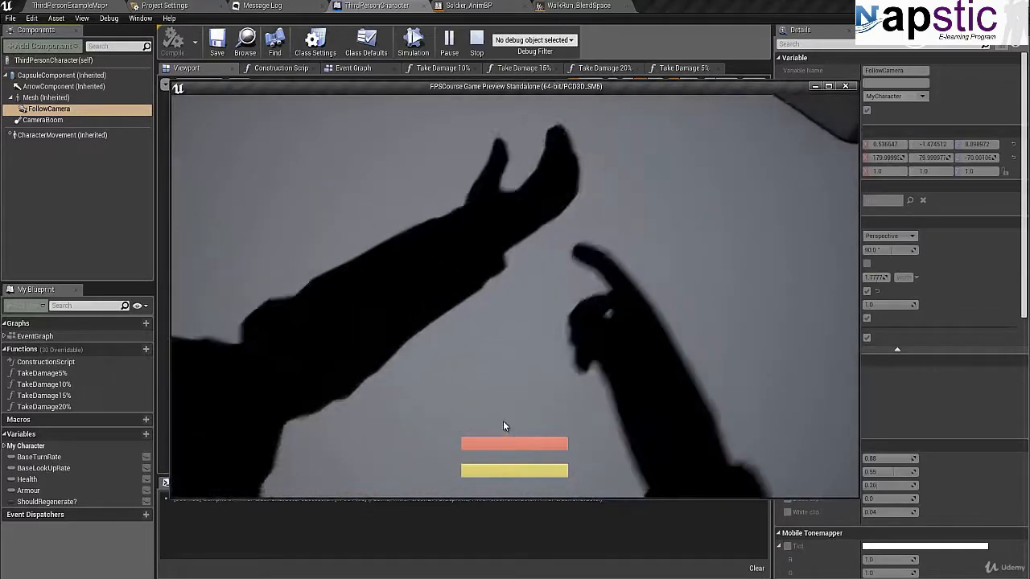
{"action": "key", "text": "Escape"}
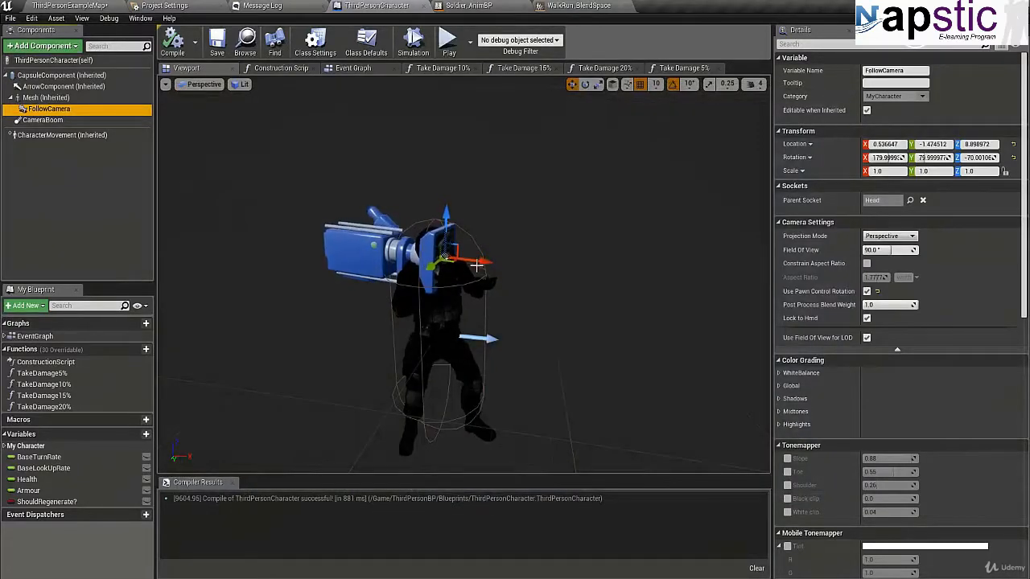
- Turn off grid snapping, then move the FollowCamera to about X 5.6, Y -0.3, Z 12.5 and play-test it
{"action": "left_click", "coordinate": [640, 85]}
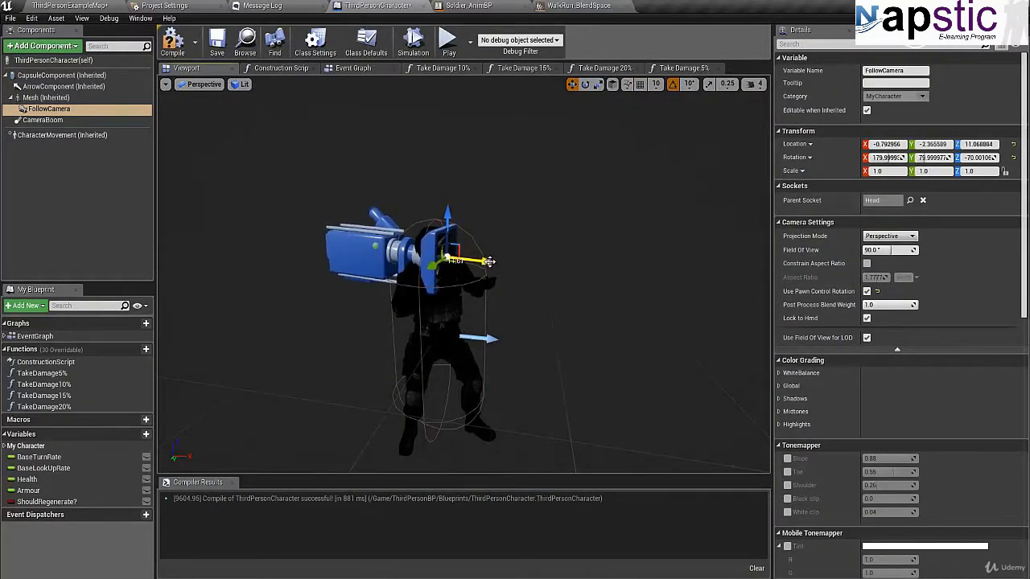
{"action": "left_click_drag", "start_coordinate": [489, 261], "coordinate": [493, 260]}
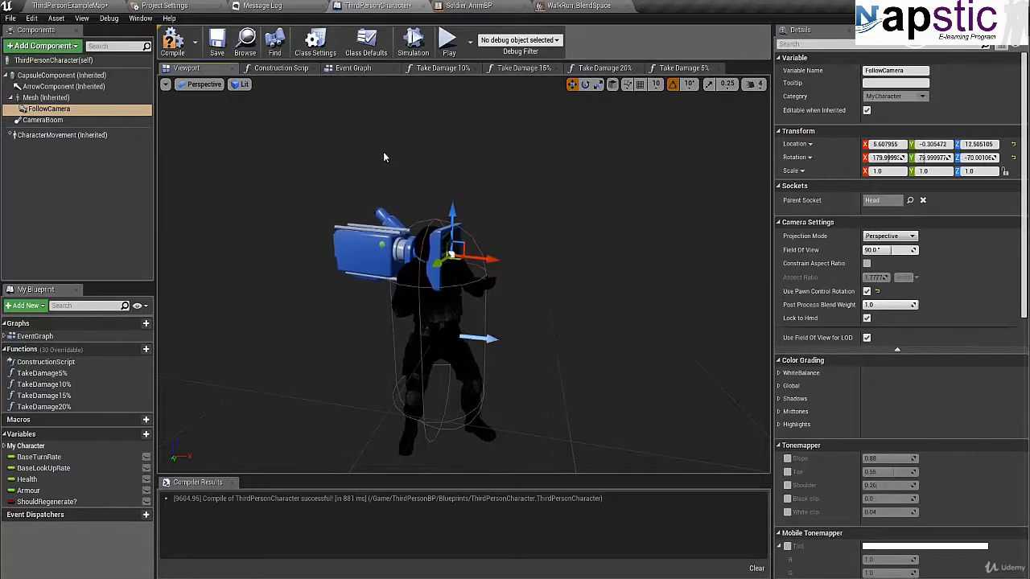
{"action": "mouse_move", "coordinate": [288, 301]}
{"action": "left_mouse_down", "text": "alt"}
{"action": "mouse_move", "coordinate": [187, 318]}
{"action": "mouse_move", "coordinate": [159, 302]}
{"action": "mouse_move", "coordinate": [296, 309]}
{"action": "left_mouse_up", "text": "alt"}
{"action": "right_click_drag", "start_coordinate": [296, 310], "coordinate": [309, 316]}
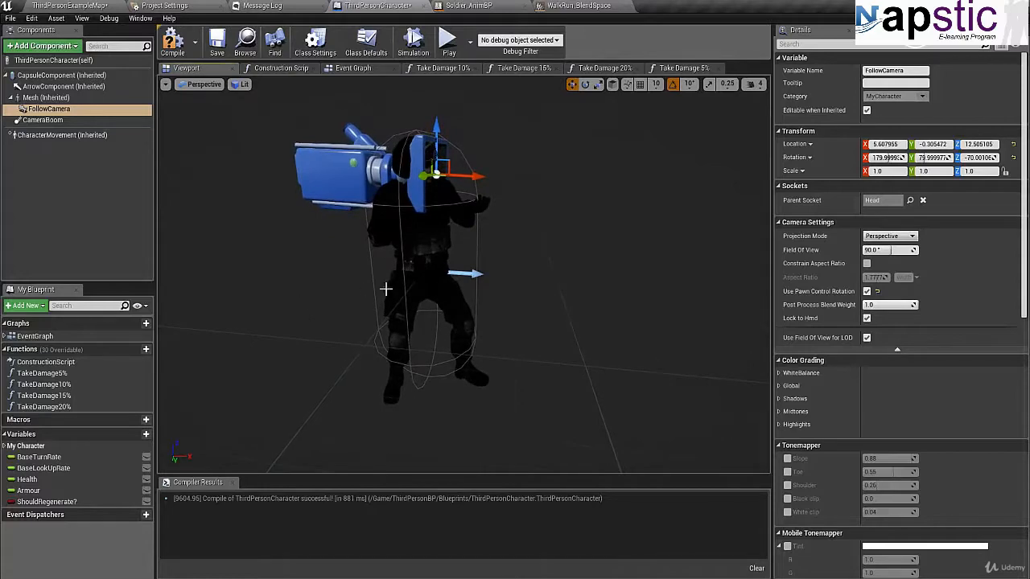
{"action": "left_click", "coordinate": [448, 42]}
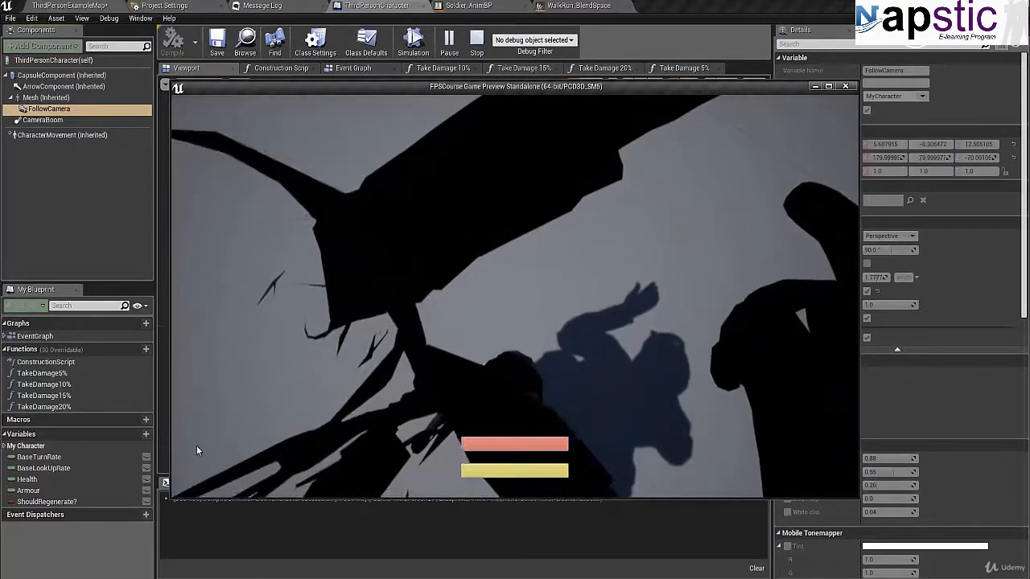
{"action": "key", "text": "Escape"}
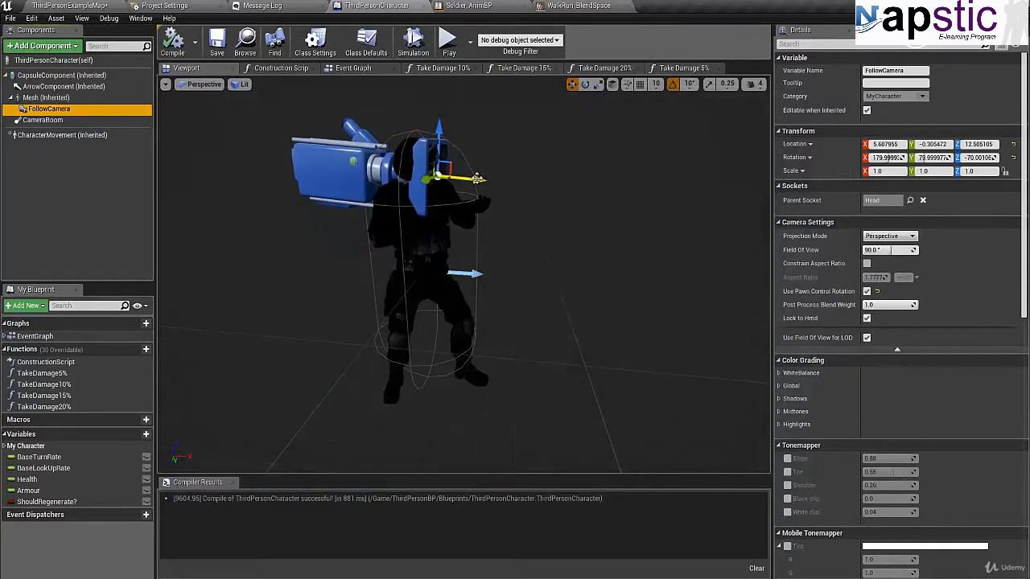
- Try the FollowCamera at about X -12.2, Y -8.5, Z 21.3 and at X 0.7, Y 4.4, Z 9.9, play-testing each position
{"action": "left_click_drag", "start_coordinate": [477, 177], "coordinate": [481, 178]}
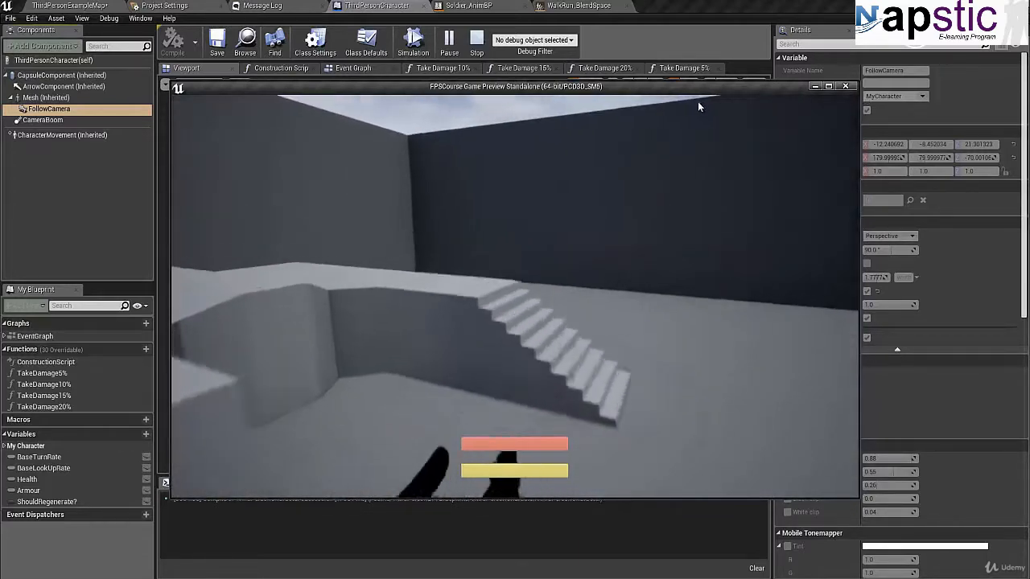
{"action": "key", "text": "Escape"}
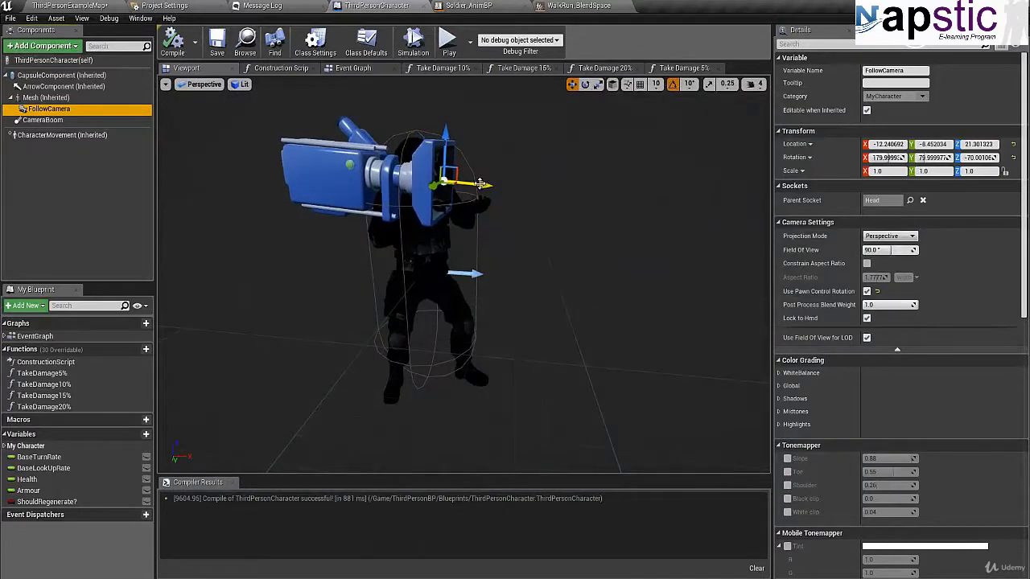
{"action": "left_click_drag", "start_coordinate": [480, 183], "coordinate": [172, 262]}
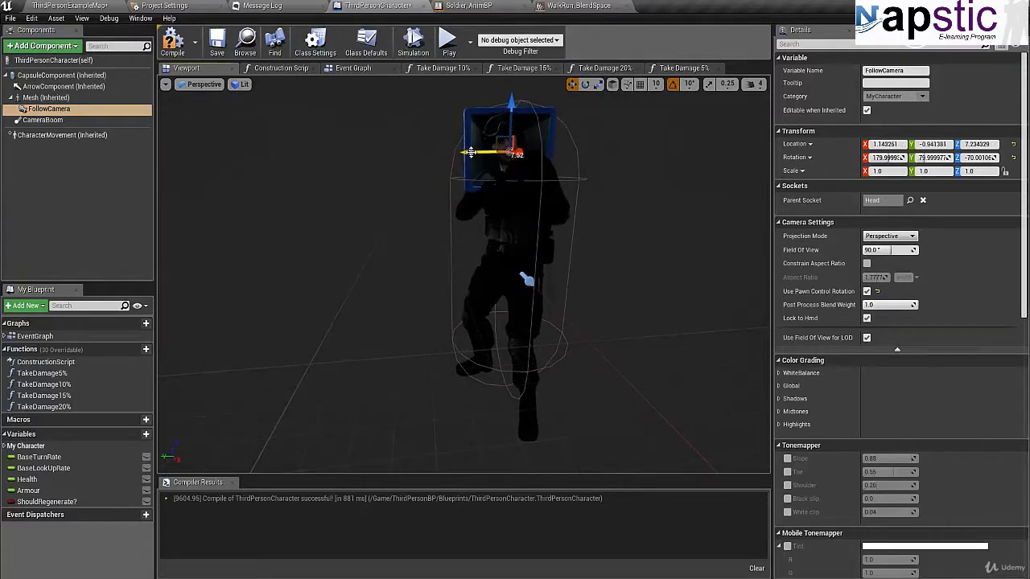
{"action": "left_click_drag", "start_coordinate": [432, 193], "coordinate": [398, 198], "text": "alt"}
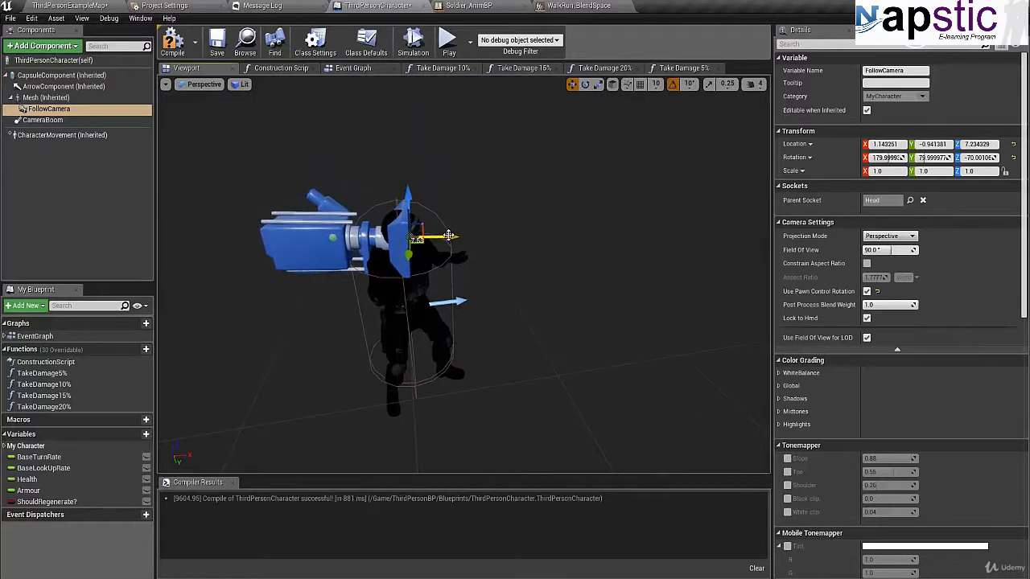
{"action": "left_click_drag", "start_coordinate": [442, 253], "coordinate": [416, 275], "text": "alt"}
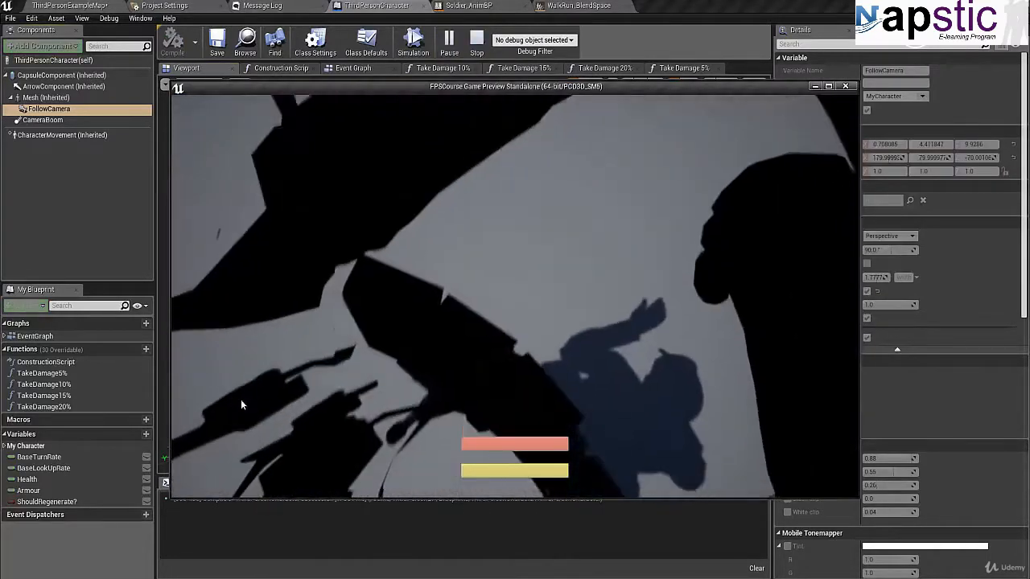
{"action": "key", "text": "Escape"}
- Reset the FollowCamera's rotation to its default
{"action": "left_click_drag", "start_coordinate": [441, 254], "coordinate": [343, 258], "text": "alt"}
{"action": "left_click", "coordinate": [1014, 158]}
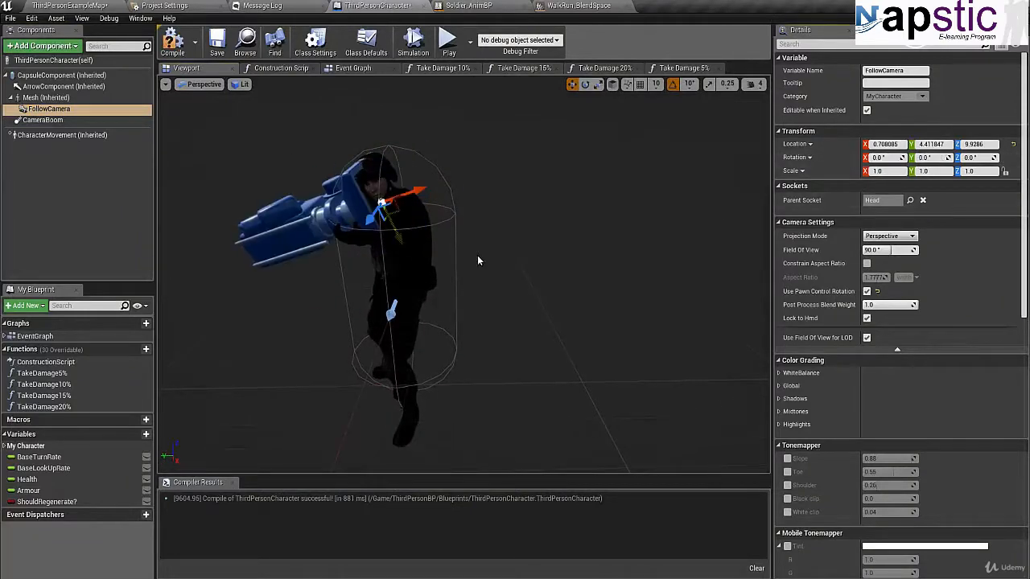
{"action": "left_click_drag", "start_coordinate": [477, 255], "coordinate": [394, 283], "text": "alt"}
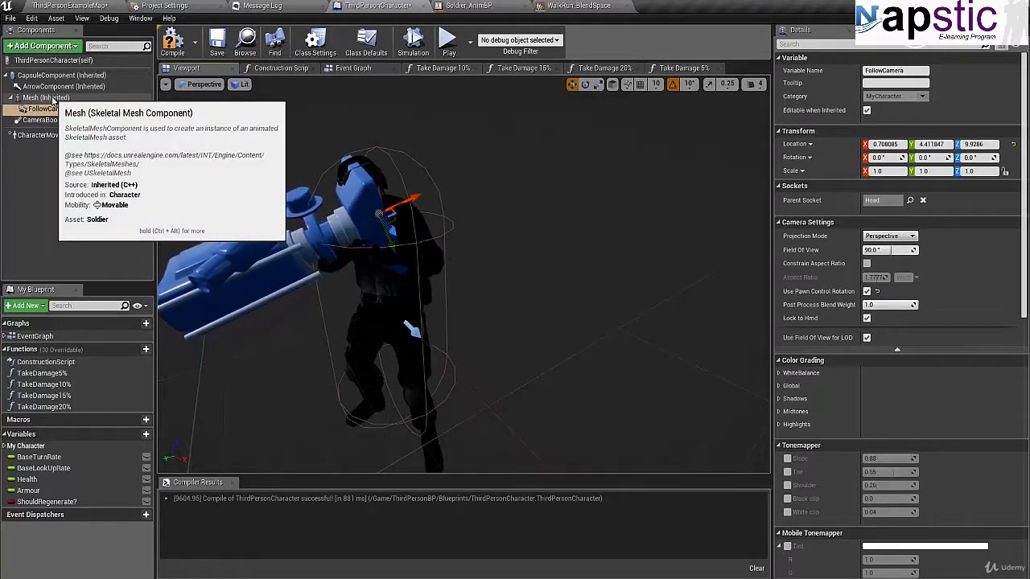
- Clear the Mesh component's Anim Class and assign Soldier_AnimBP_C to it again
{"action": "left_click", "coordinate": [45, 98]}
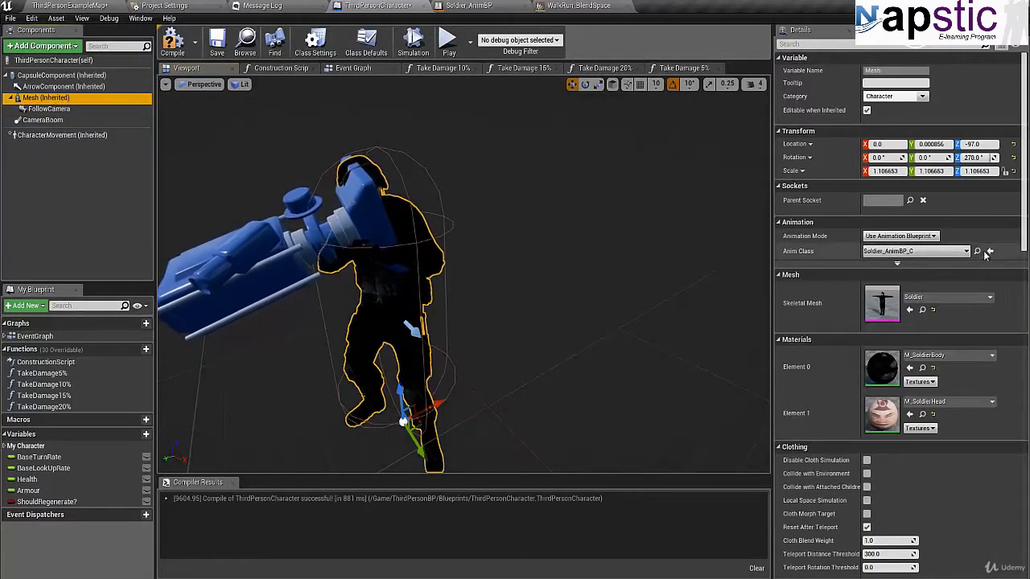
{"action": "left_click", "coordinate": [913, 251]}
{"action": "left_click", "coordinate": [891, 278]}
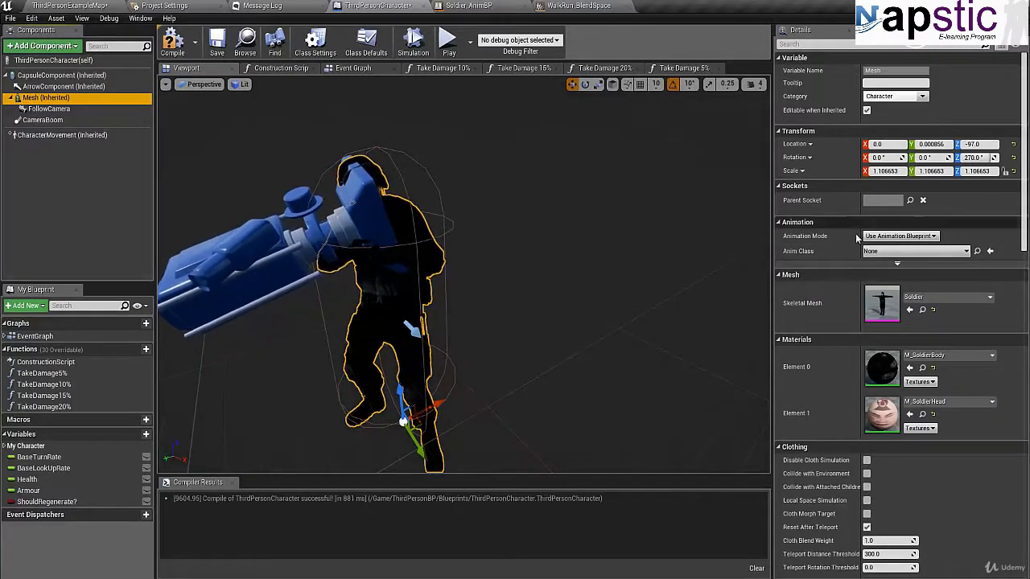
{"action": "left_click", "coordinate": [891, 254]}
{"action": "left_click", "coordinate": [888, 370]}
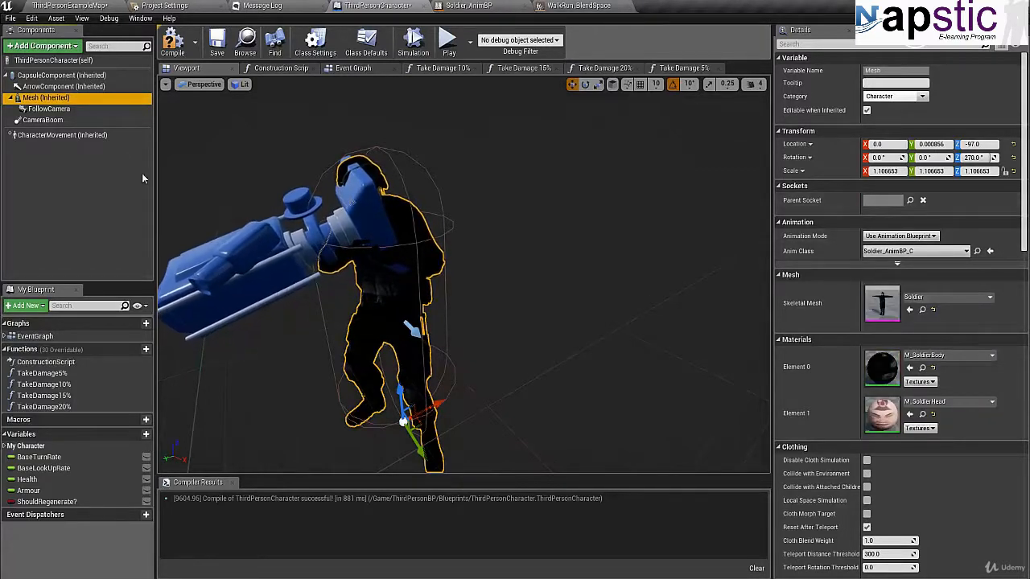
- Attach the FollowCamera to the HeadTop_End bone as its parent socket
{"action": "left_click", "coordinate": [48, 108]}
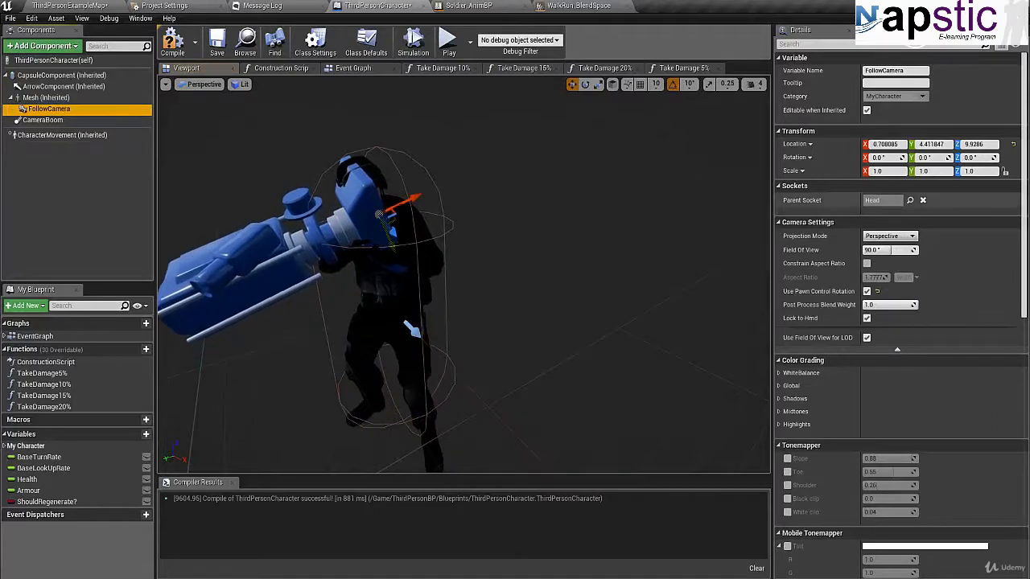
{"action": "left_click", "coordinate": [912, 200]}
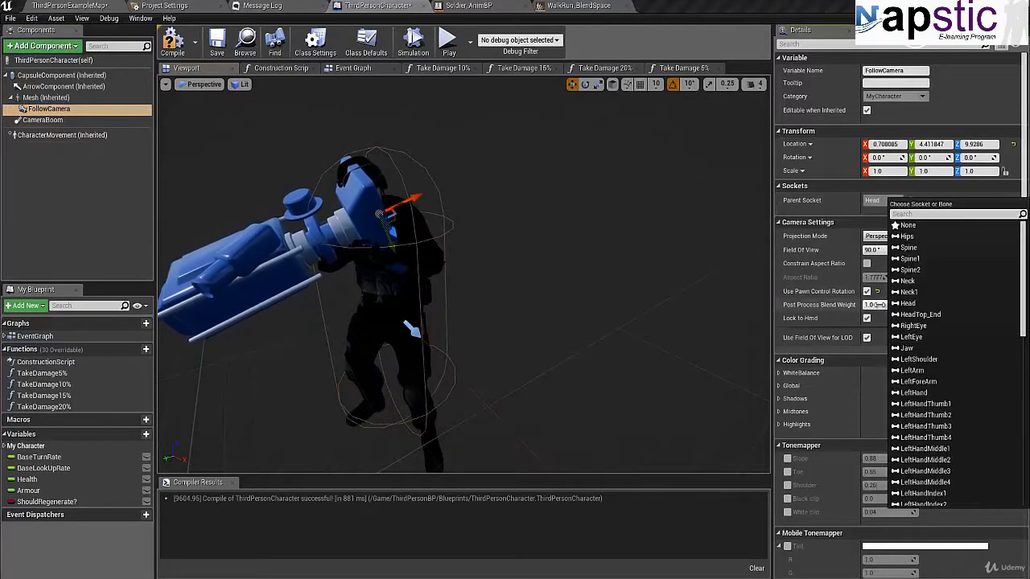
{"action": "left_click", "coordinate": [913, 319]}
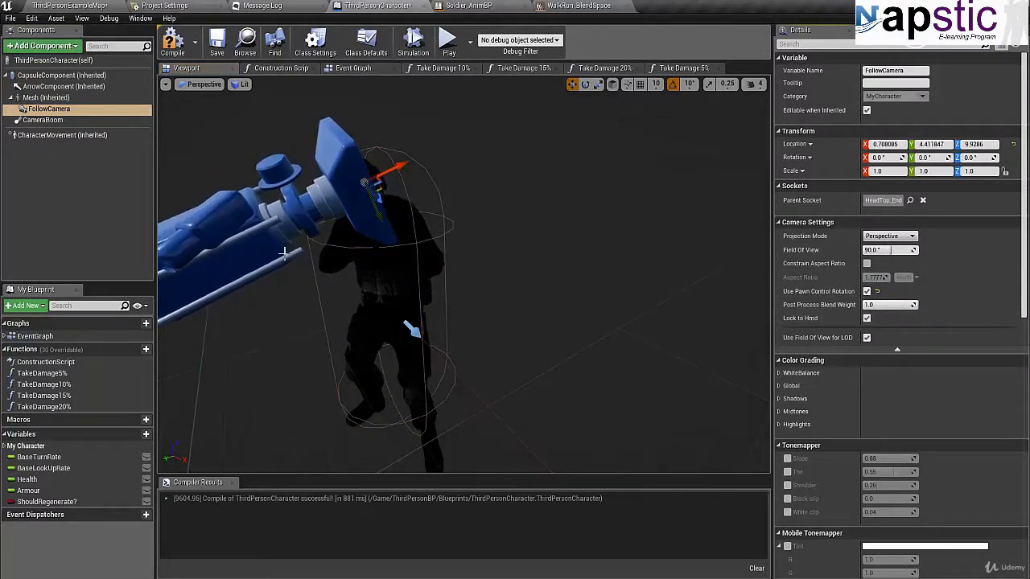
- Rotate the FollowCamera to about 90° on Y and play-test the view
{"action": "left_click_drag", "start_coordinate": [241, 241], "coordinate": [306, 269]}
{"action": "key", "text": "e"}
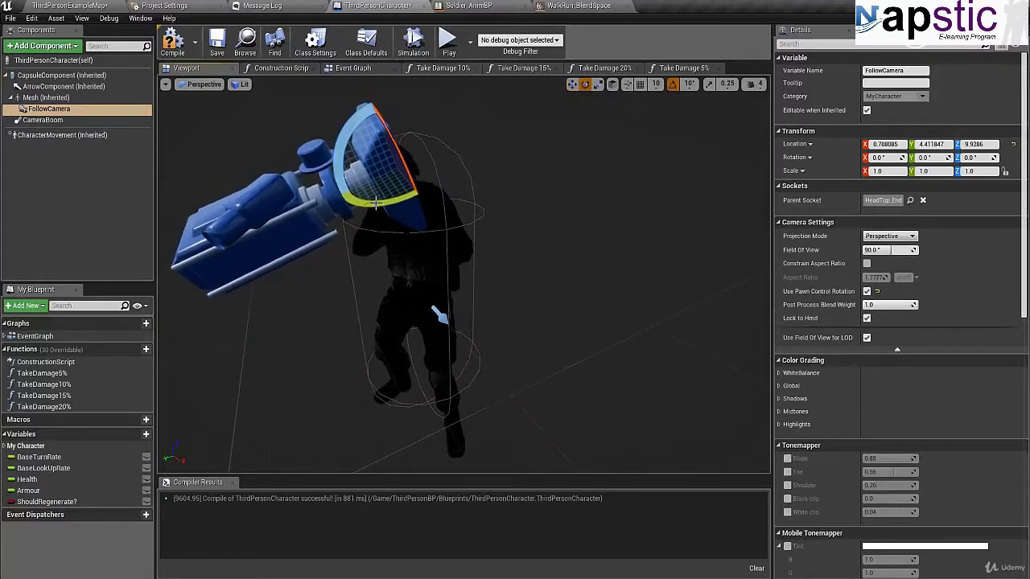
{"action": "left_click_drag", "start_coordinate": [380, 209], "coordinate": [430, 196]}
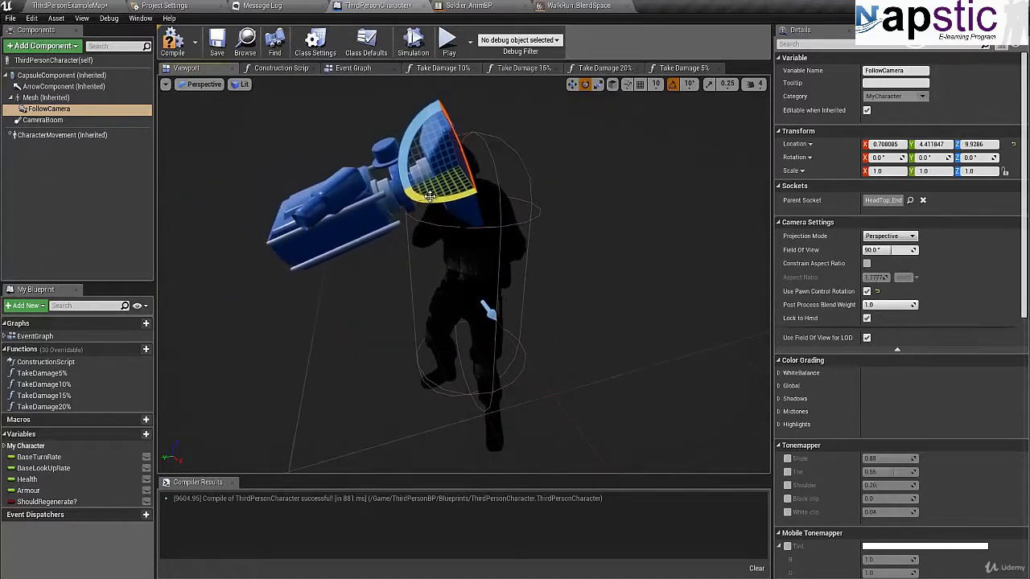
{"action": "right_click_drag", "start_coordinate": [419, 198], "coordinate": [491, 200]}
{"action": "left_click_drag", "start_coordinate": [496, 194], "coordinate": [300, 233]}
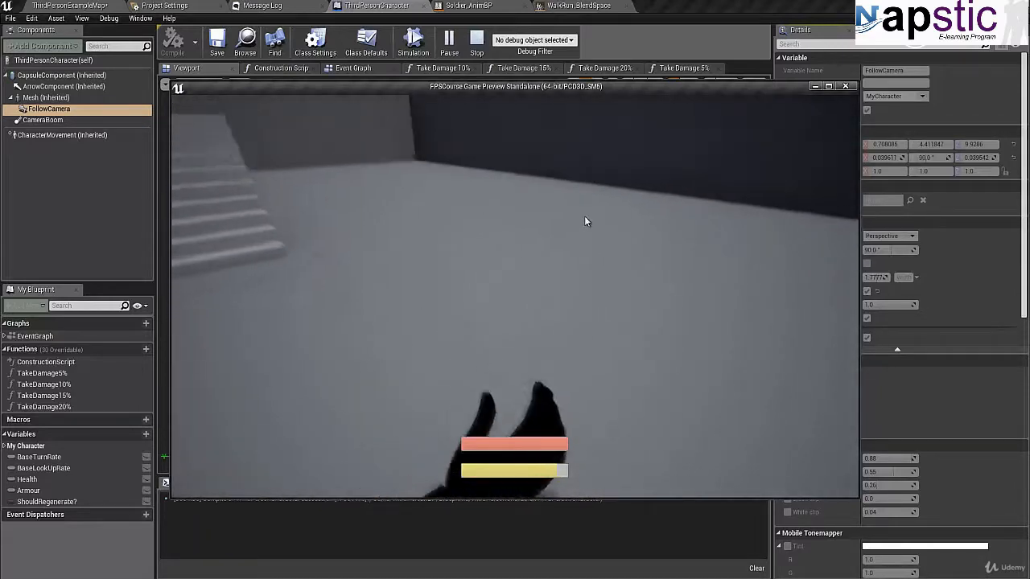
{"action": "key", "text": "Escape"}
- Rotate the FollowCamera to about 90° on Y and Z, and move it to about X 6.4, Y 4.4, Z 14.9
{"action": "left_click_drag", "start_coordinate": [583, 222], "coordinate": [339, 235]}
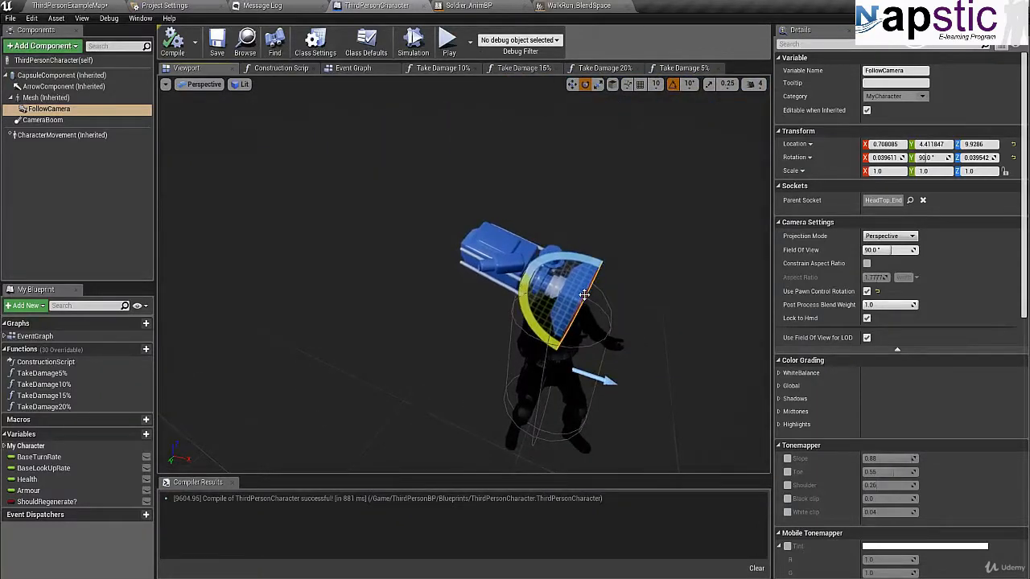
{"action": "left_click_drag", "start_coordinate": [578, 298], "coordinate": [262, 303]}
{"action": "left_click_drag", "start_coordinate": [481, 293], "coordinate": [877, 247]}
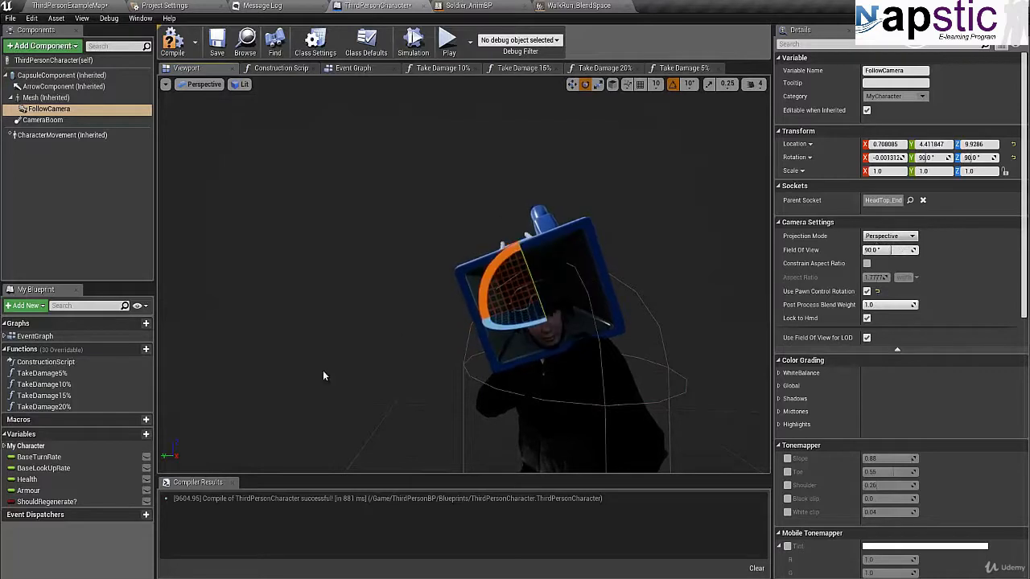
{"action": "left_click_drag", "start_coordinate": [322, 370], "coordinate": [614, 392], "text": "alt"}
{"action": "key", "text": "r"}
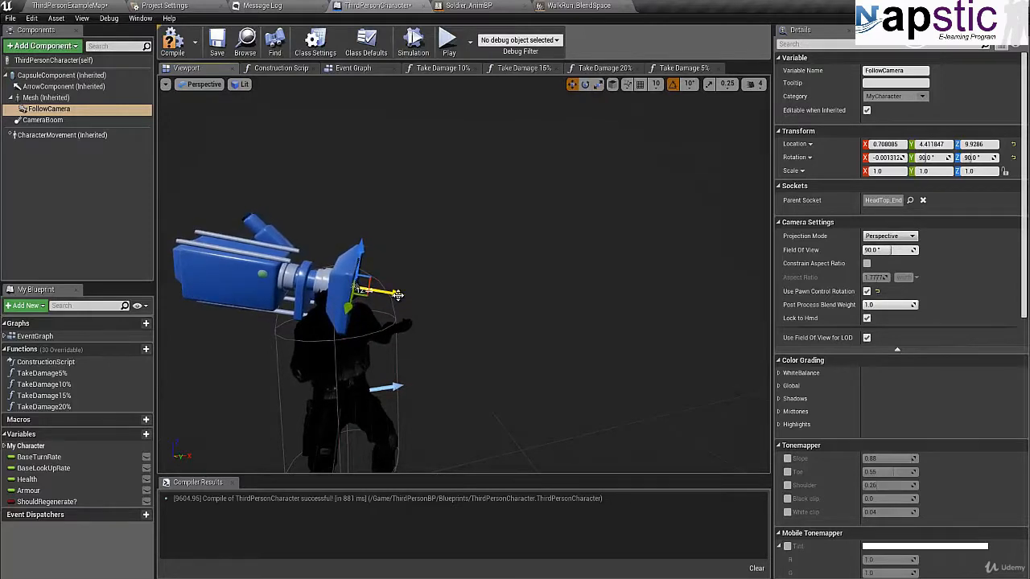
{"action": "left_click_drag", "start_coordinate": [400, 296], "coordinate": [402, 294]}
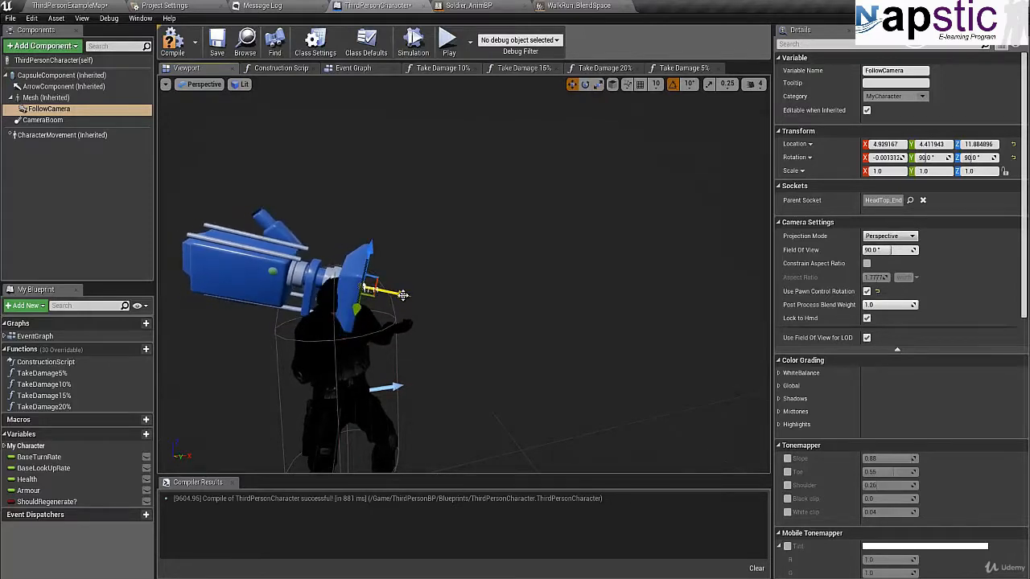
- Clear the FollowCamera's parent socket and reset its location and rotation to the defaults
{"action": "left_click", "coordinate": [923, 199]}
{"action": "left_click_drag", "start_coordinate": [406, 263], "coordinate": [693, 220]}
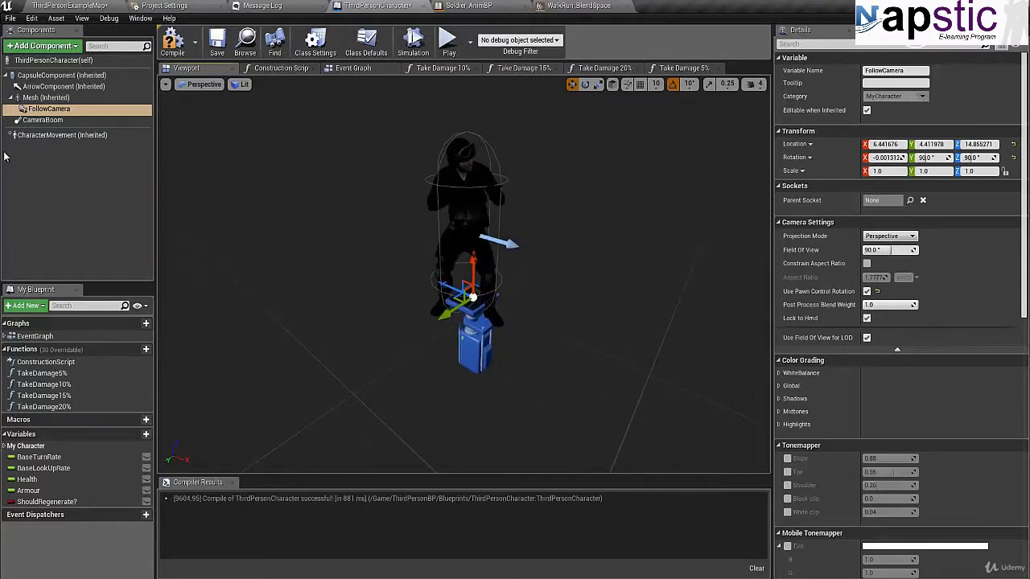
{"action": "left_click", "coordinate": [51, 101]}
{"action": "left_click", "coordinate": [51, 108]}
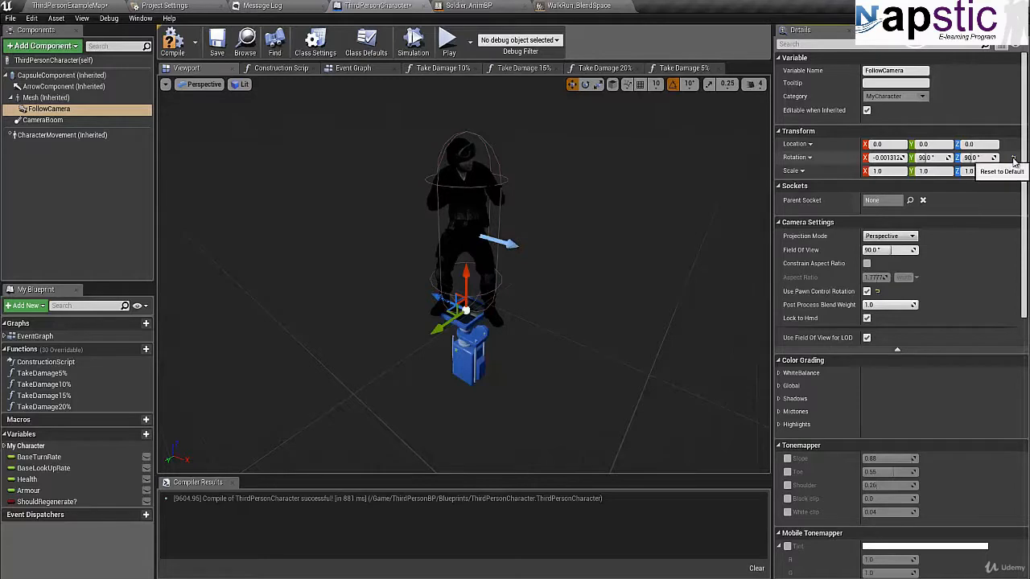
- Raise the FollowCamera to head height at about Z 147.7 with a 90° Z rotation, and play-test the view
{"action": "left_click_drag", "start_coordinate": [466, 274], "coordinate": [461, 130]}
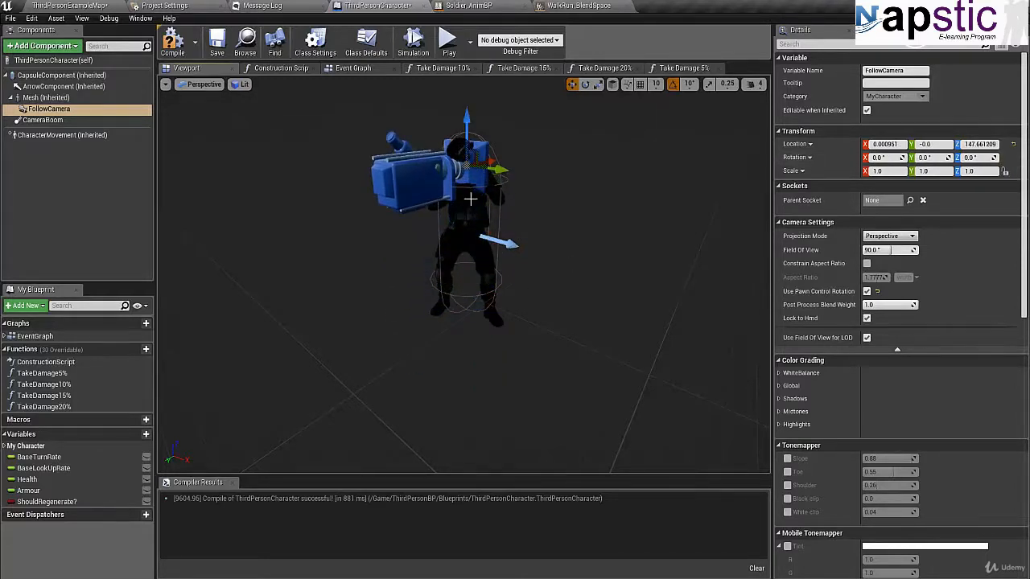
{"action": "left_click_drag", "start_coordinate": [482, 177], "coordinate": [412, 184]}
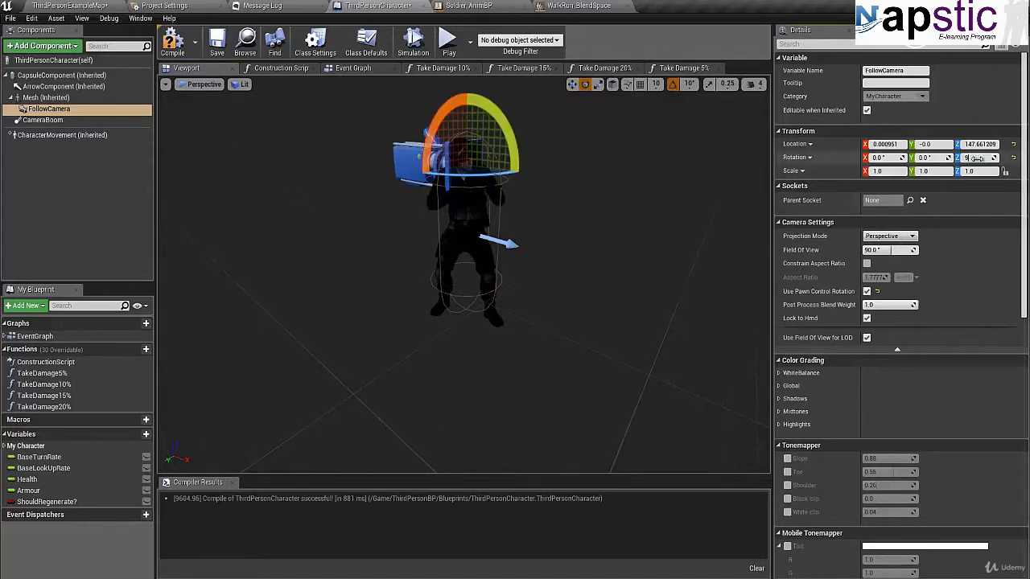
{"action": "right_click_drag", "start_coordinate": [374, 237], "coordinate": [312, 244]}
{"action": "right_click_drag", "start_coordinate": [408, 233], "coordinate": [322, 226]}
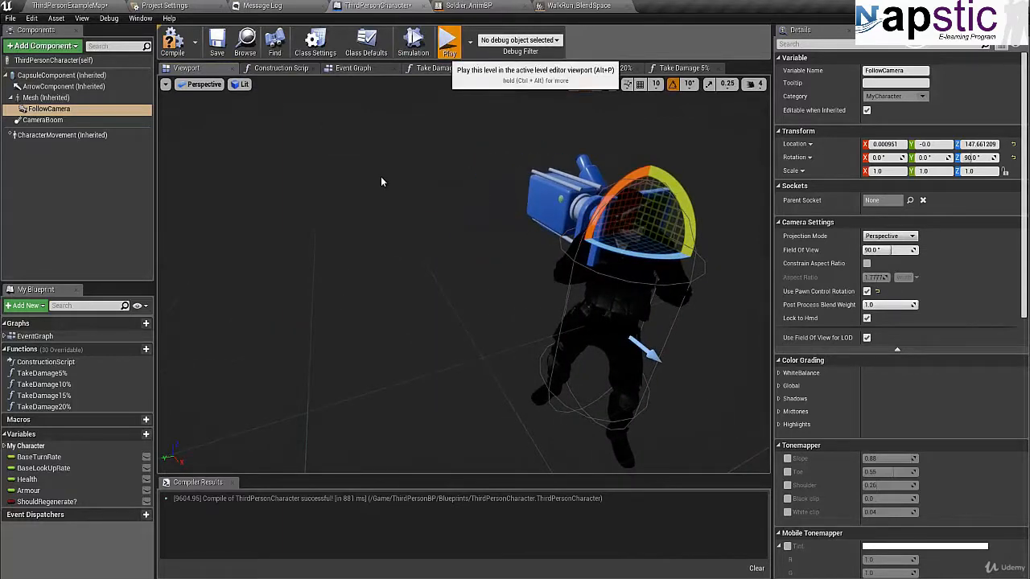
{"action": "key", "text": "Escape"}
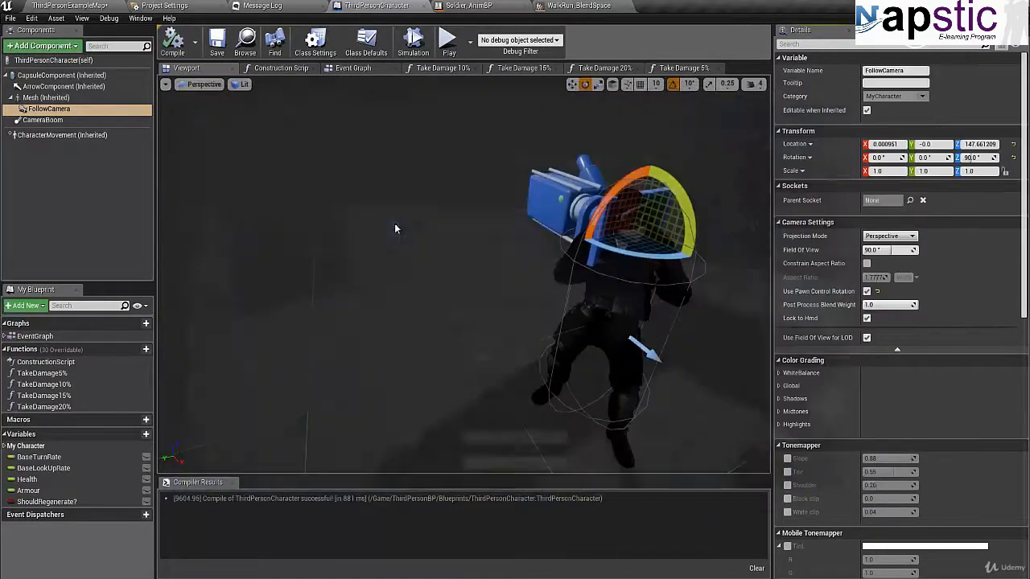
- Move the FollowCamera forward and up to about Y 9.3, Z 152.2, and play-test the view
{"action": "right_click_drag", "start_coordinate": [394, 222], "coordinate": [322, 259]}
{"action": "right_click_drag", "start_coordinate": [624, 182], "coordinate": [517, 201]}
{"action": "key", "text": "r"}
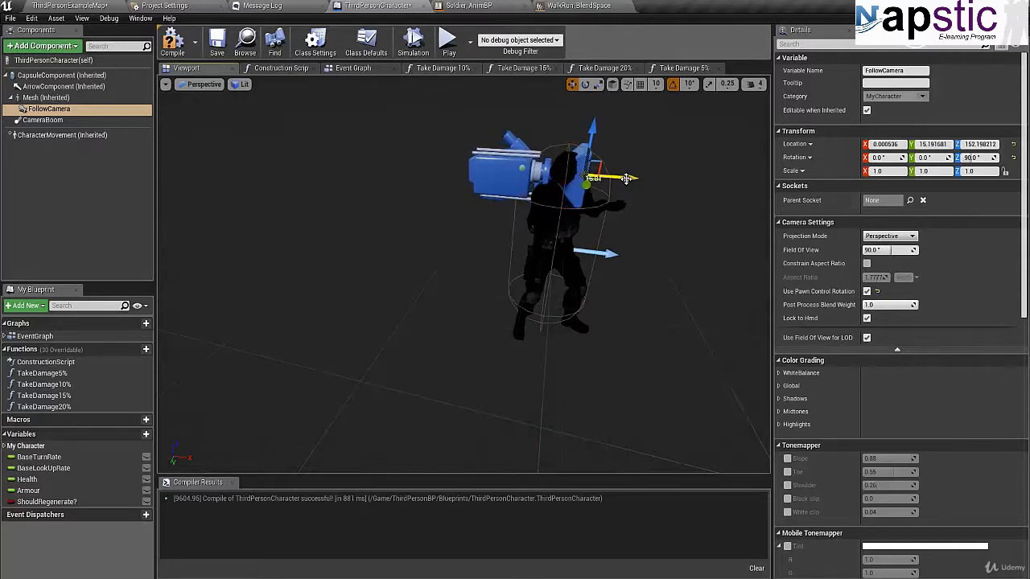
{"action": "right_click_drag", "start_coordinate": [626, 178], "coordinate": [172, 290]}
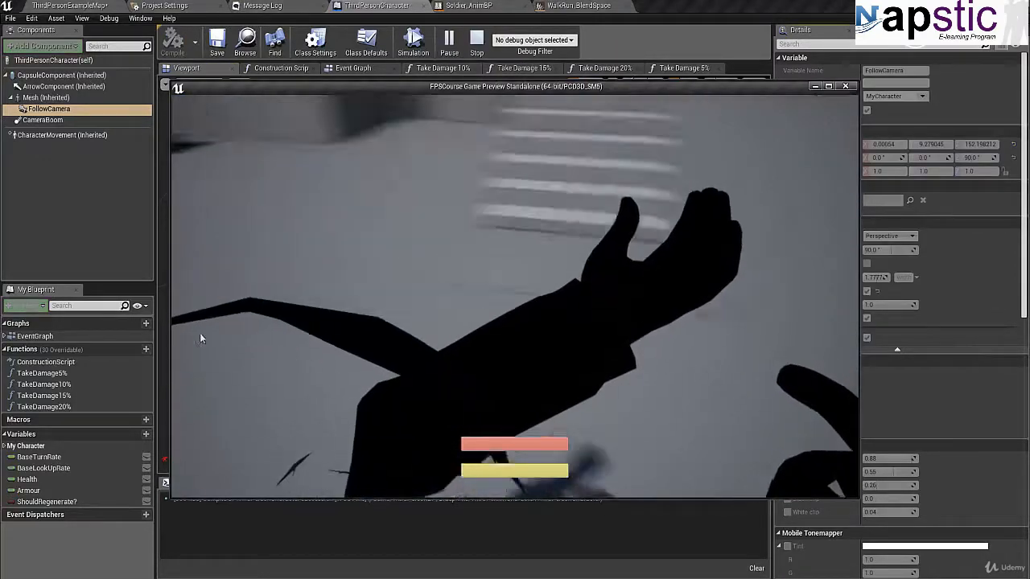
{"action": "key", "text": "Escape"}
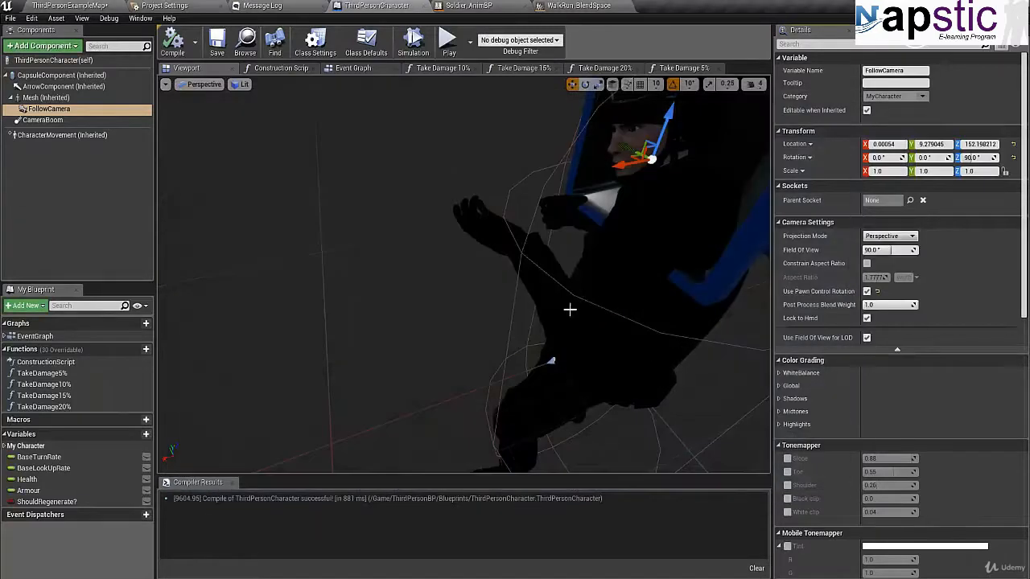
- Shift the FollowCamera sideways and forward to about X -7.3, Y 11.0, and play-test the view
{"action": "right_click_drag", "start_coordinate": [569, 310], "coordinate": [539, 251]}
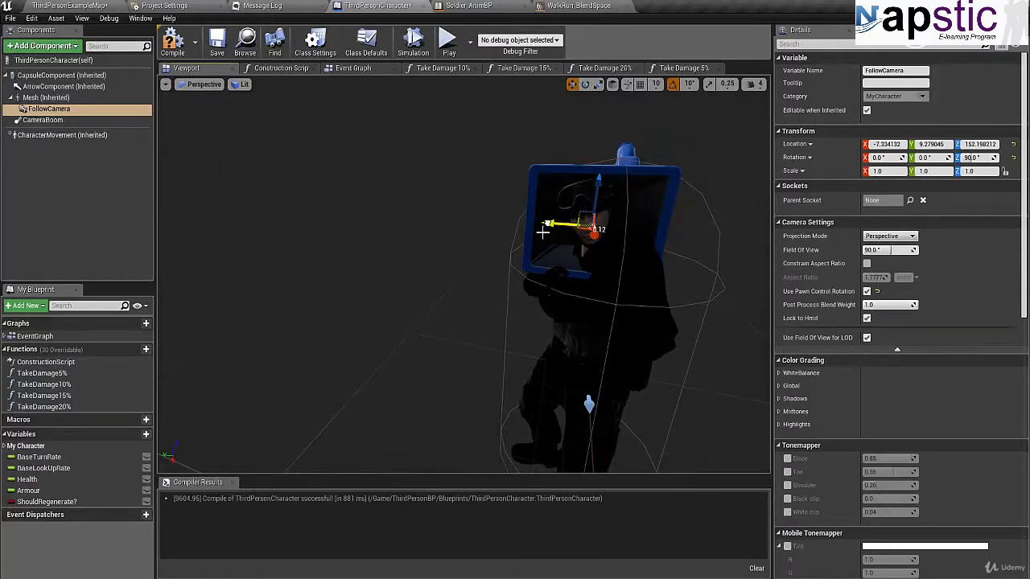
{"action": "right_click_drag", "start_coordinate": [543, 232], "coordinate": [482, 288]}
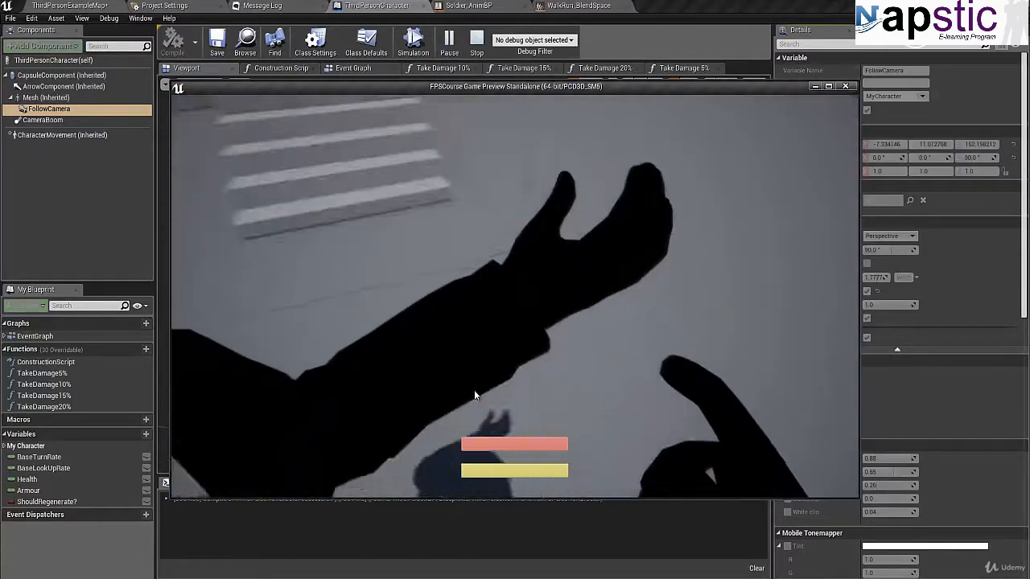
{"action": "key", "text": "Escape"}
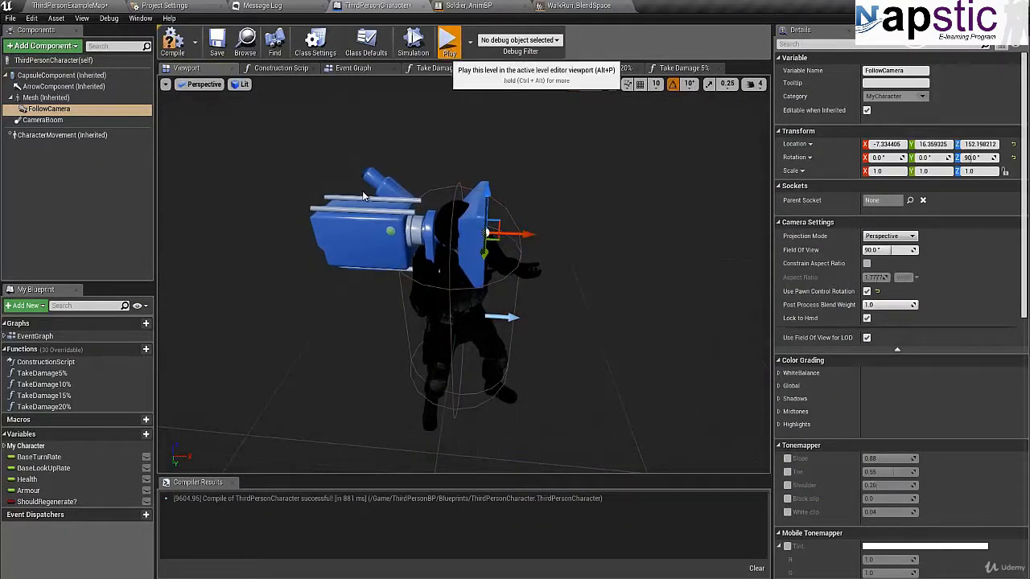
- Play-test the FollowCamera at about Y 16.4, and raise it to about Z 157.3
{"action": "key", "text": "alt+p"}
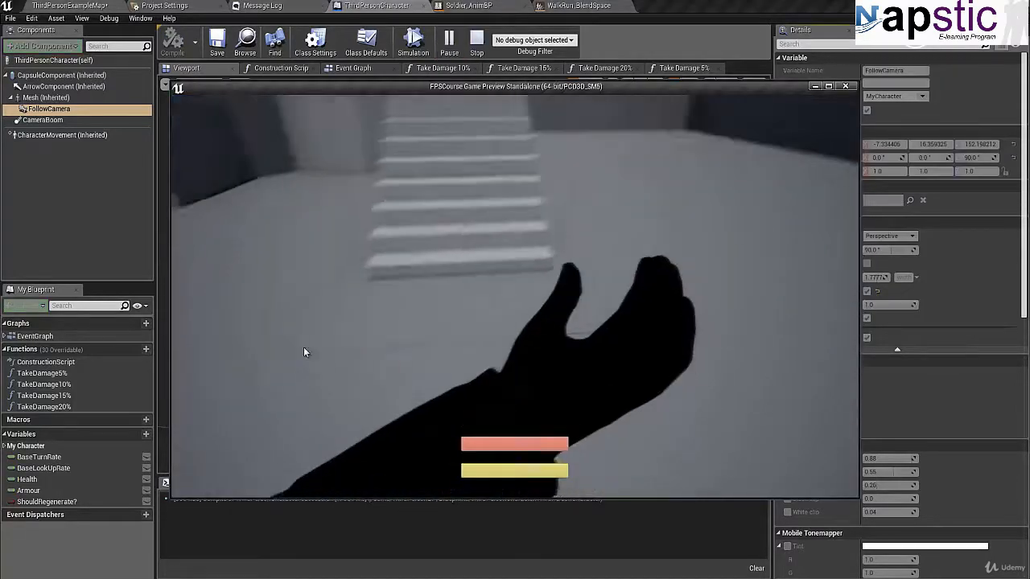
{"action": "key", "text": "2"}
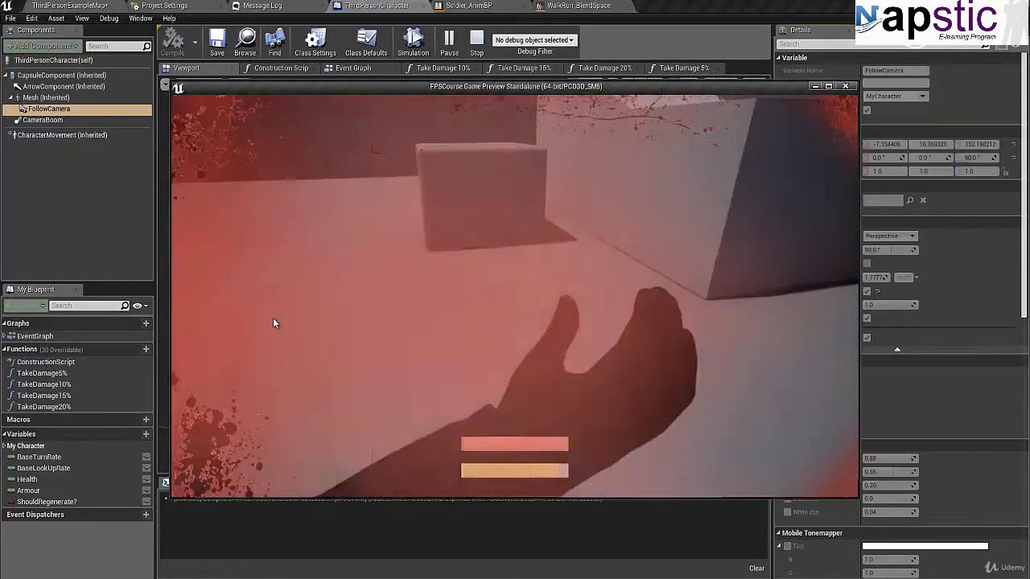
{"action": "key", "text": "Escape"}
{"action": "left_click_drag", "start_coordinate": [487, 196], "coordinate": [490, 185]}
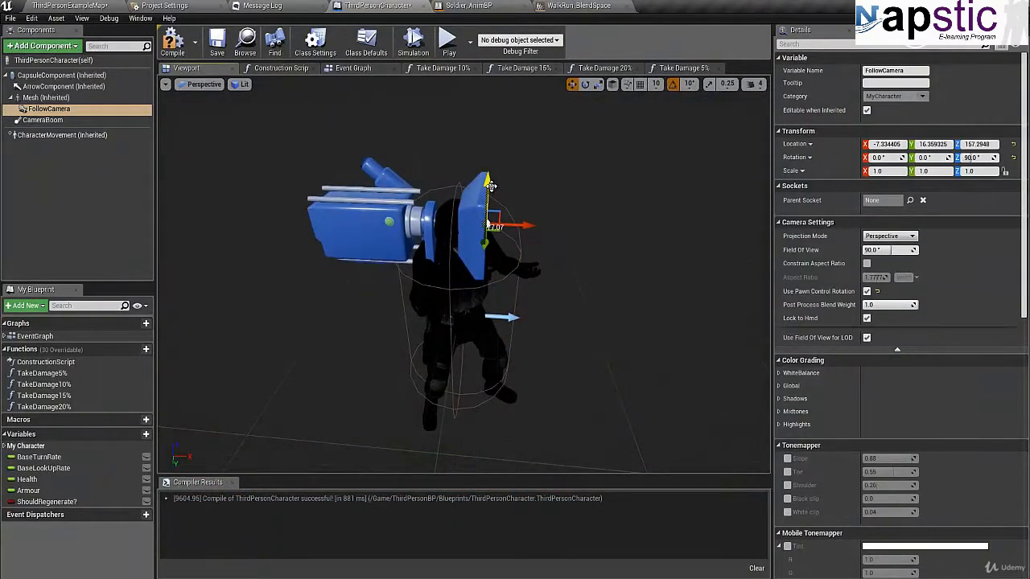
- Attach the FollowCamera to the HeadTop_End bone and reset its location and rotation to the defaults
{"action": "left_click", "coordinate": [910, 200]}
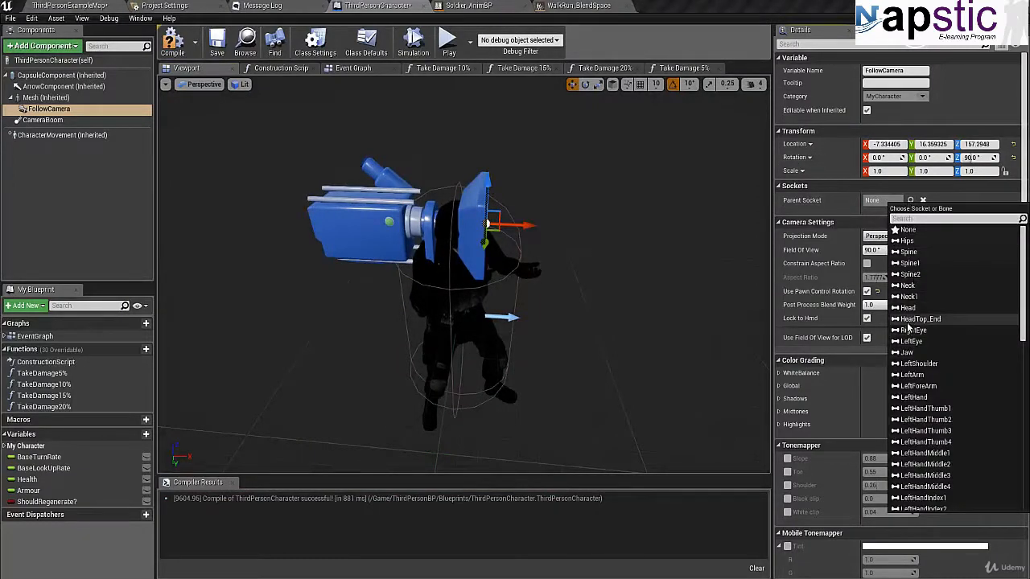
{"action": "scroll", "coordinate": [913, 372], "scroll_direction": "down", "scroll_amount": 2}
{"action": "left_click", "coordinate": [914, 320]}
{"action": "right_click_drag", "start_coordinate": [585, 303], "coordinate": [627, 277]}
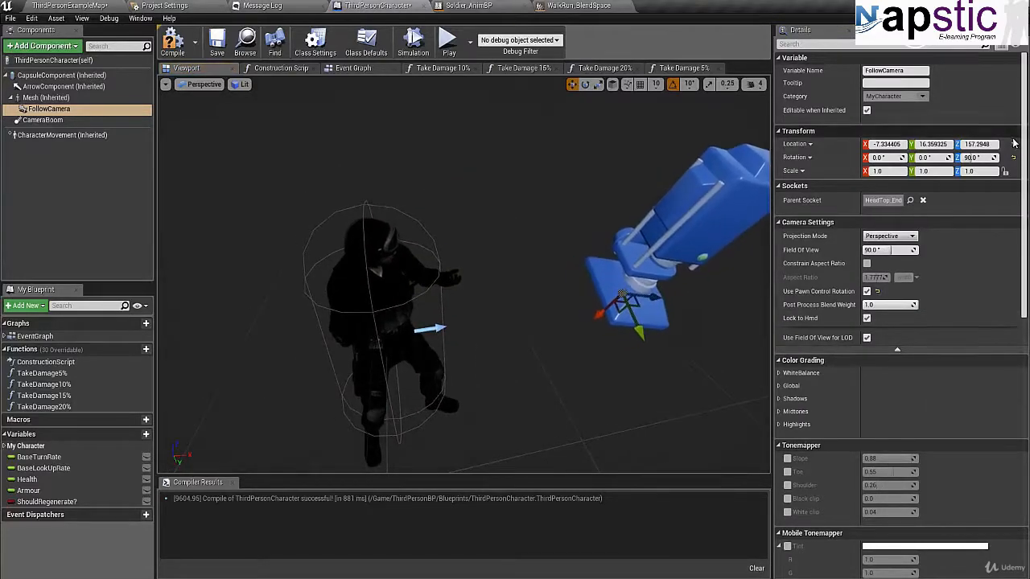
{"action": "left_click", "coordinate": [1013, 145]}
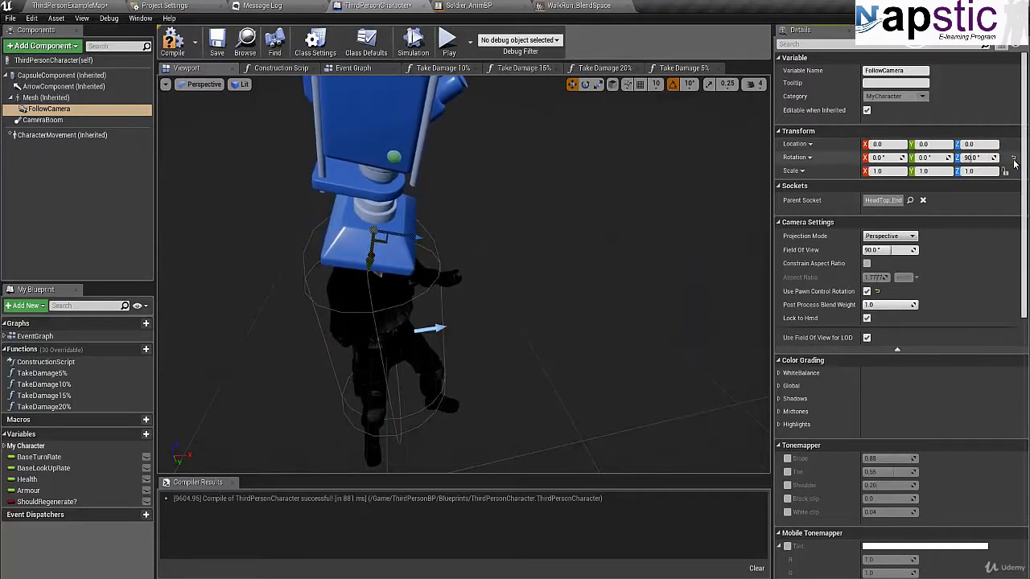
{"action": "left_click", "coordinate": [1014, 158]}
- Rotate the FollowCamera to about X -180°, Y 70°, Z -90°, and move it to about X 3.1, Y 6.9, Z 12.3
{"action": "right_click_drag", "start_coordinate": [585, 302], "coordinate": [394, 265]}
{"action": "key", "text": "e"}
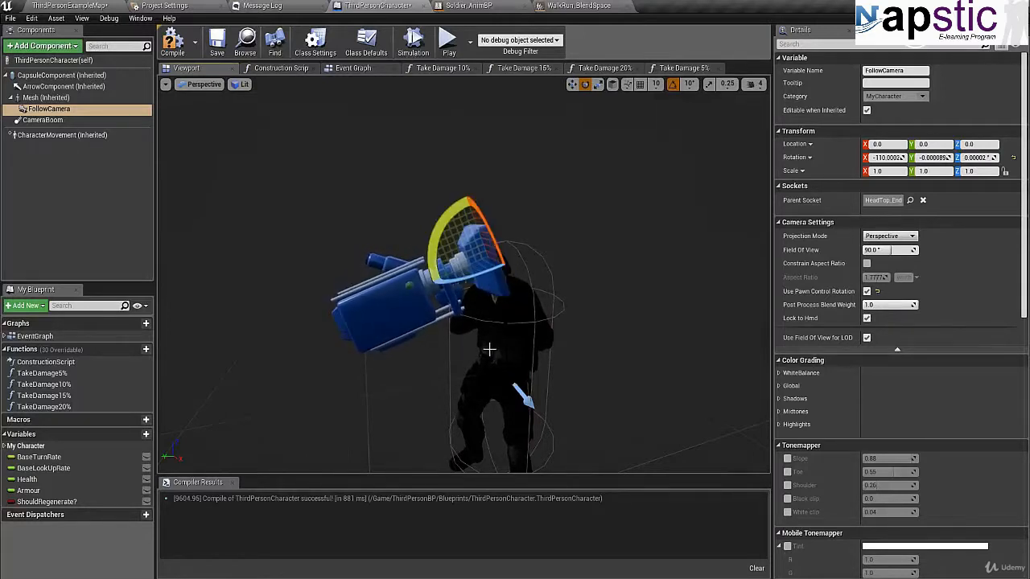
{"action": "mouse_move", "coordinate": [489, 349]}
{"action": "right_mouse_down"}
{"action": "mouse_move", "coordinate": [590, 345]}
{"action": "mouse_move", "coordinate": [484, 357]}
{"action": "right_mouse_up"}
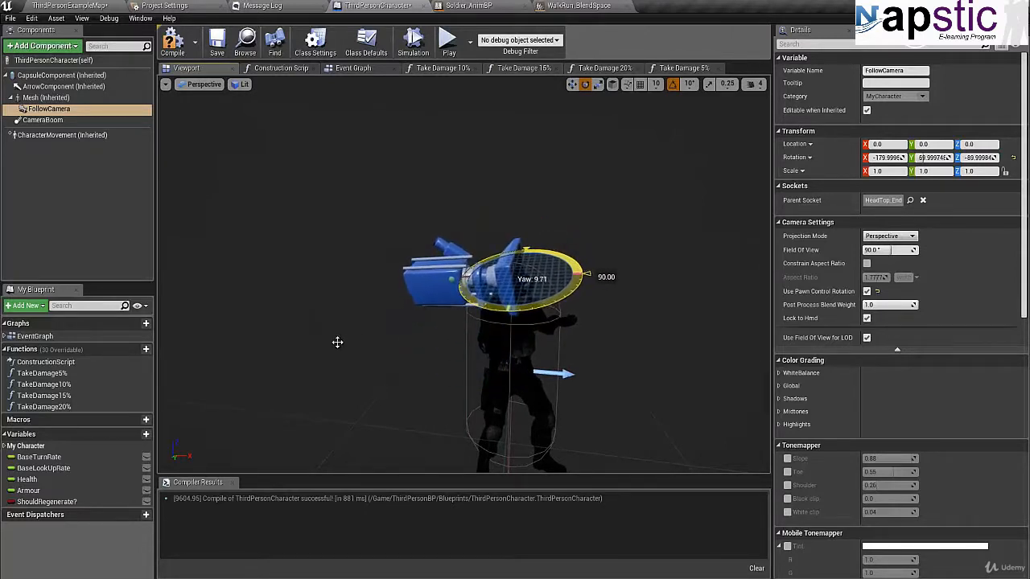
{"action": "right_click_drag", "start_coordinate": [337, 344], "coordinate": [489, 331]}
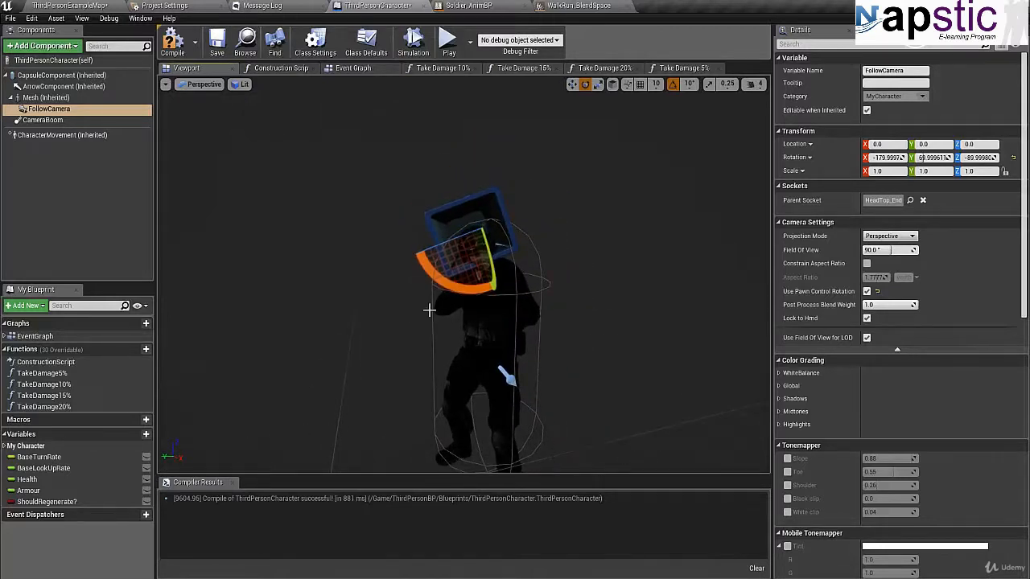
{"action": "right_click_drag", "start_coordinate": [428, 310], "coordinate": [624, 263]}
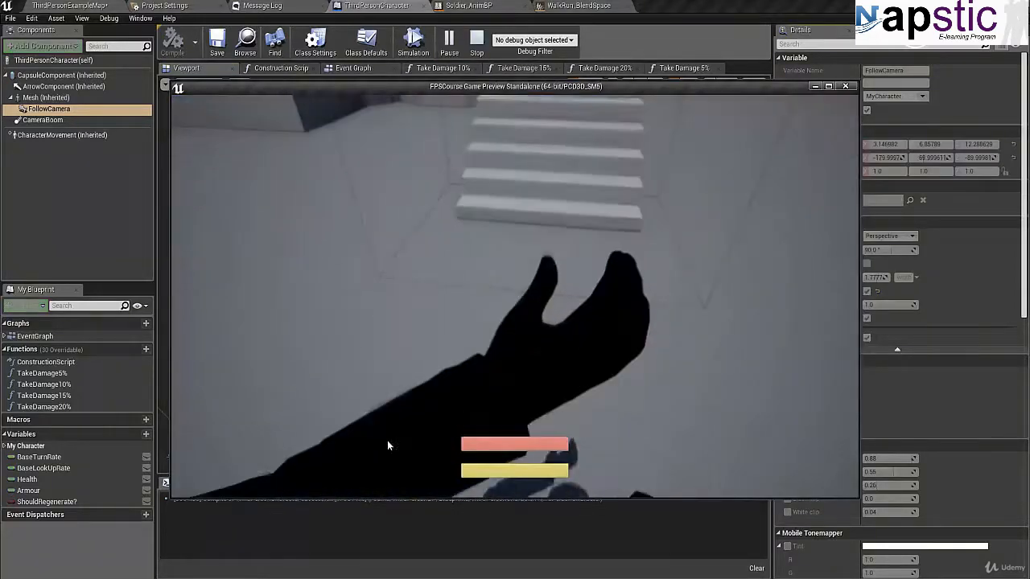
- Play-test the head-attached camera by walking forward and backward, jumping and looking around and down at the body, and end the preview
{"action": "key", "text": "1"}
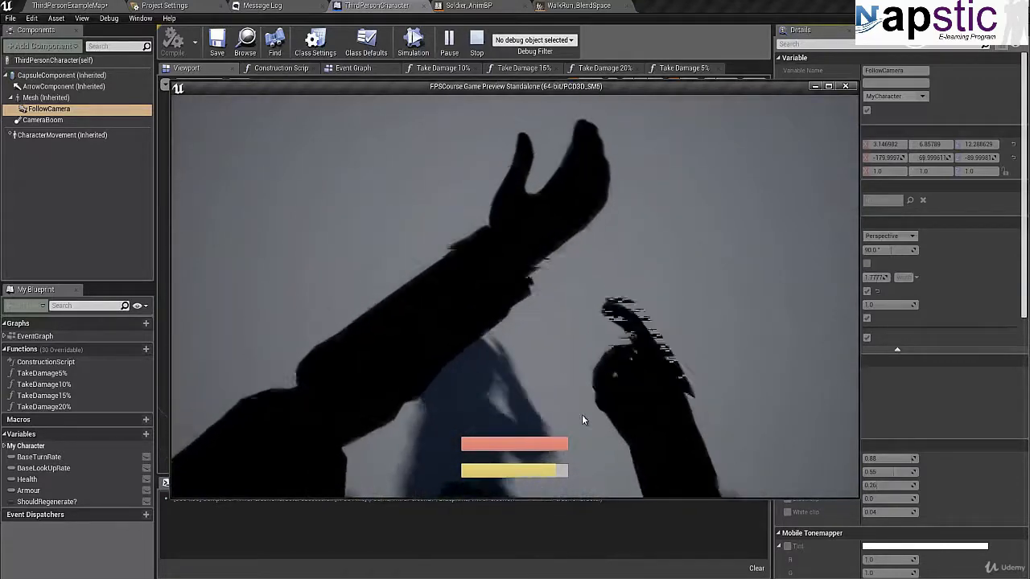
{"action": "key", "text": "w"}
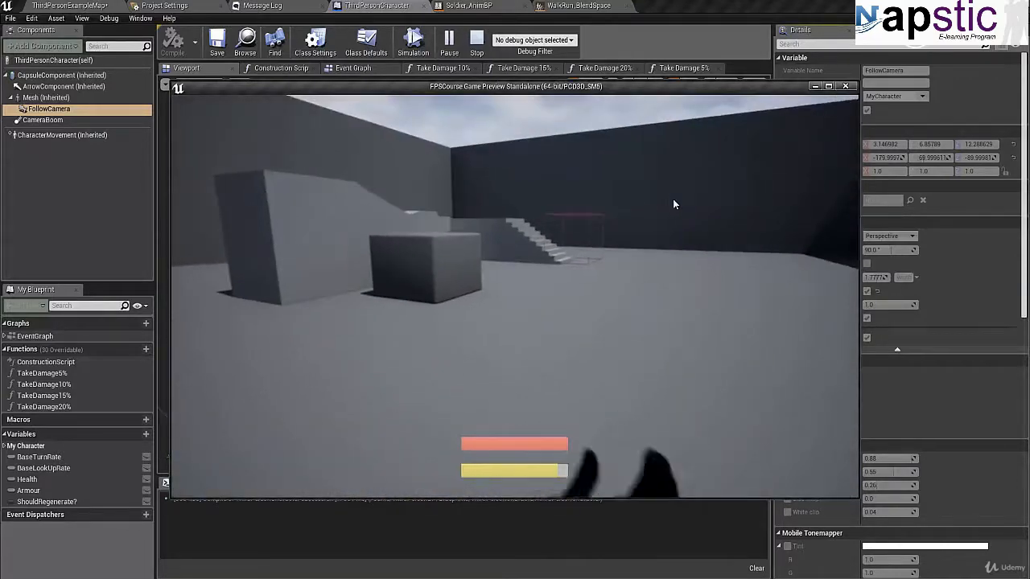
{"action": "key", "text": "w"}
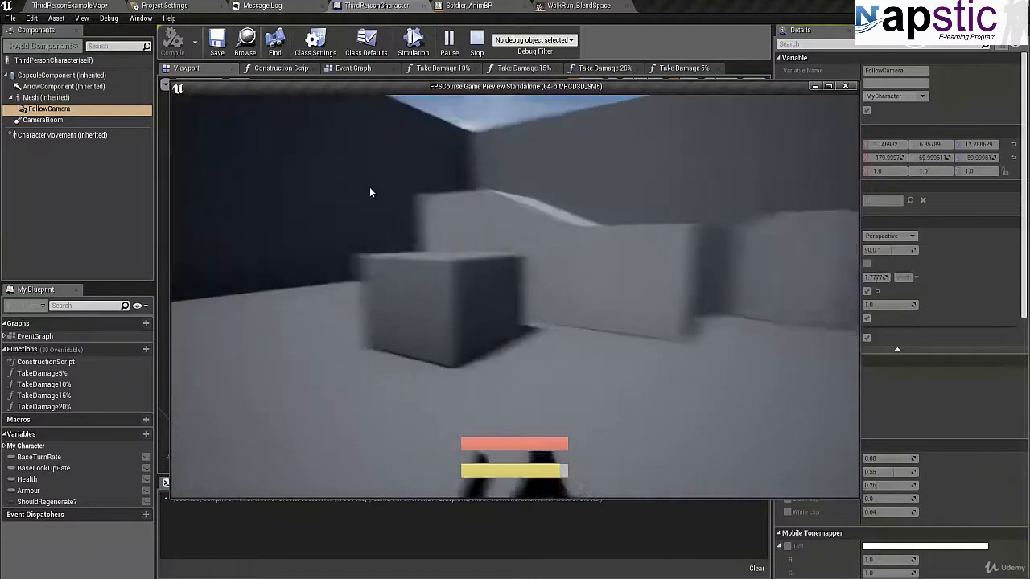
{"action": "key", "text": "w"}
{"action": "key", "text": "space"}
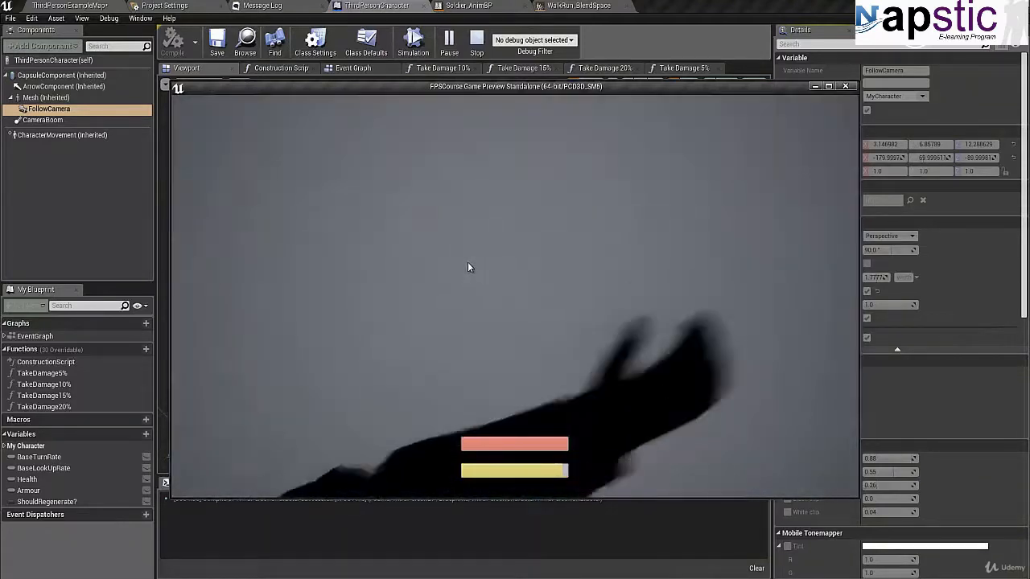
{"action": "key", "text": "w"}
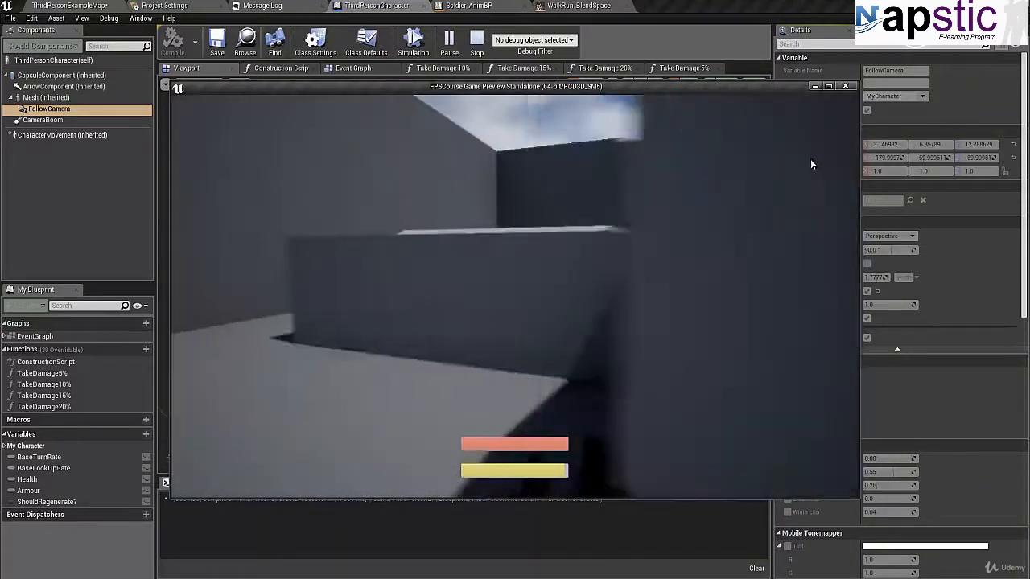
{"action": "key", "text": "w"}
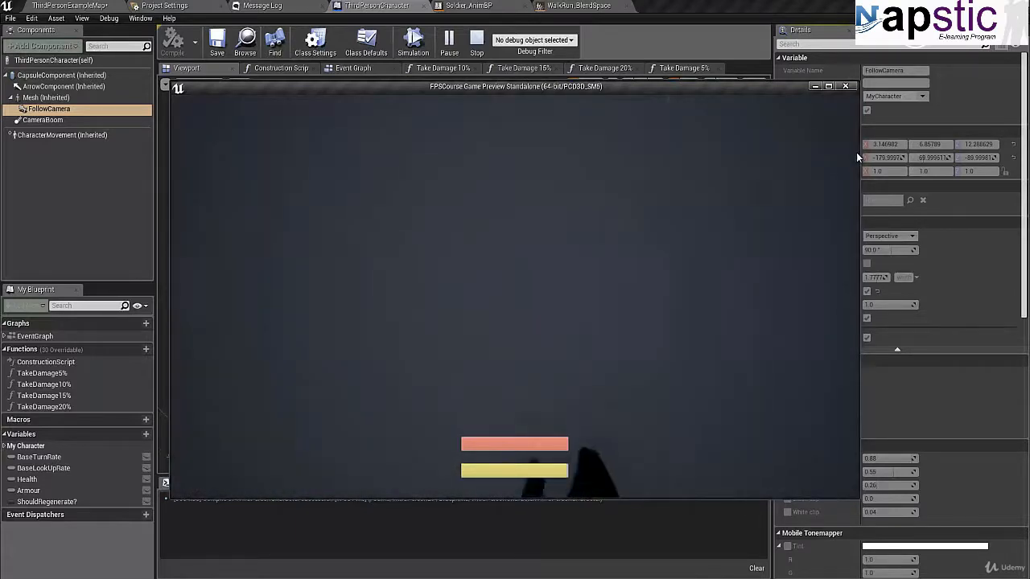
{"action": "key", "text": "w"}
{"action": "key", "text": "space"}
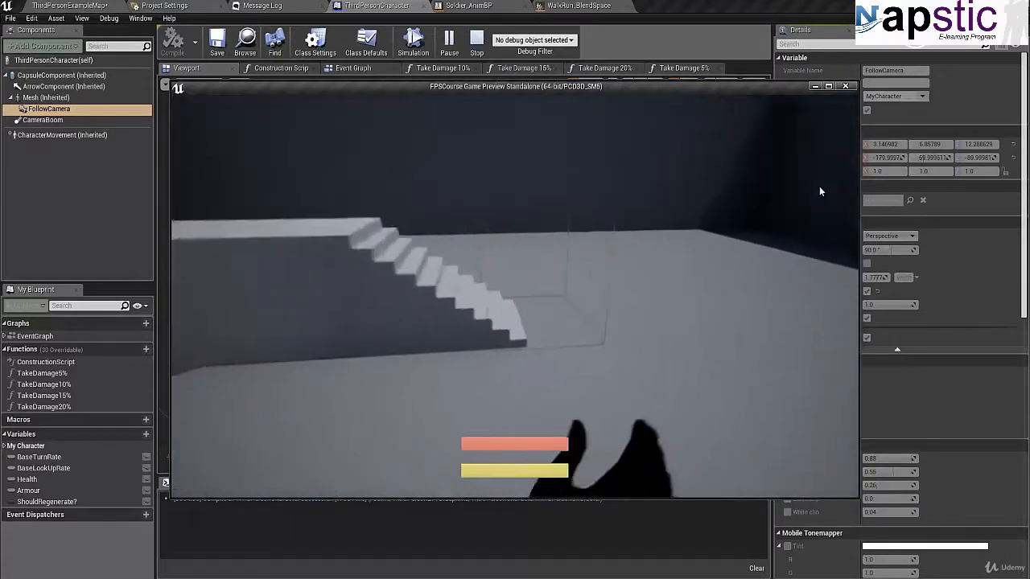
{"action": "key", "text": "w"}
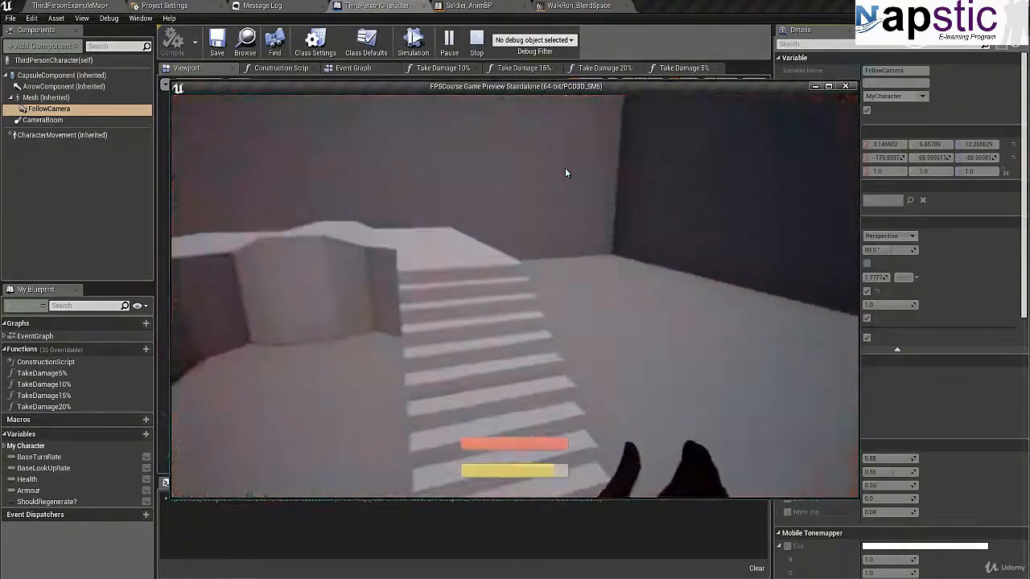
{"action": "key", "text": "s"}
{"action": "key", "text": "s"}
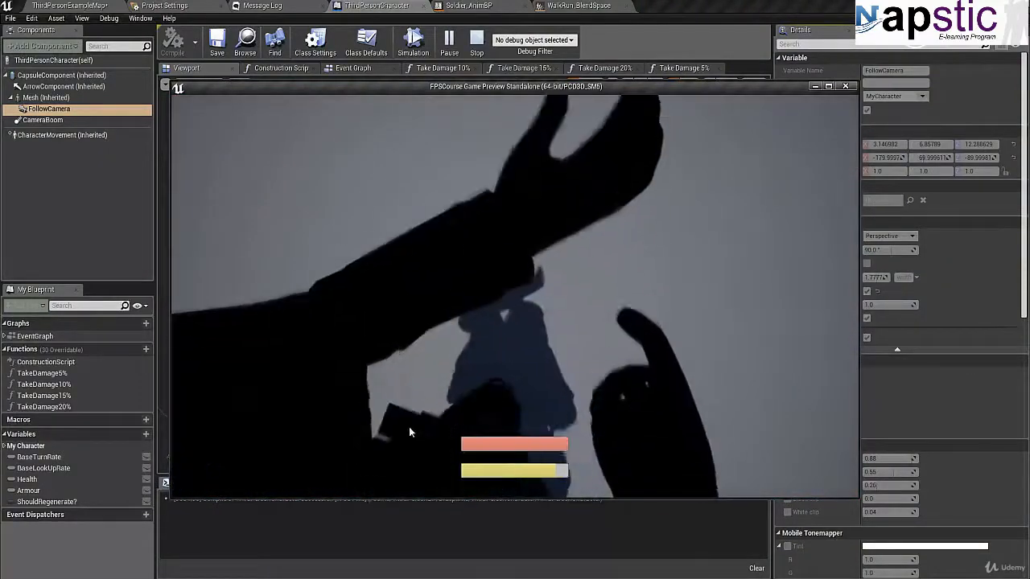
{"action": "key", "text": "w"}
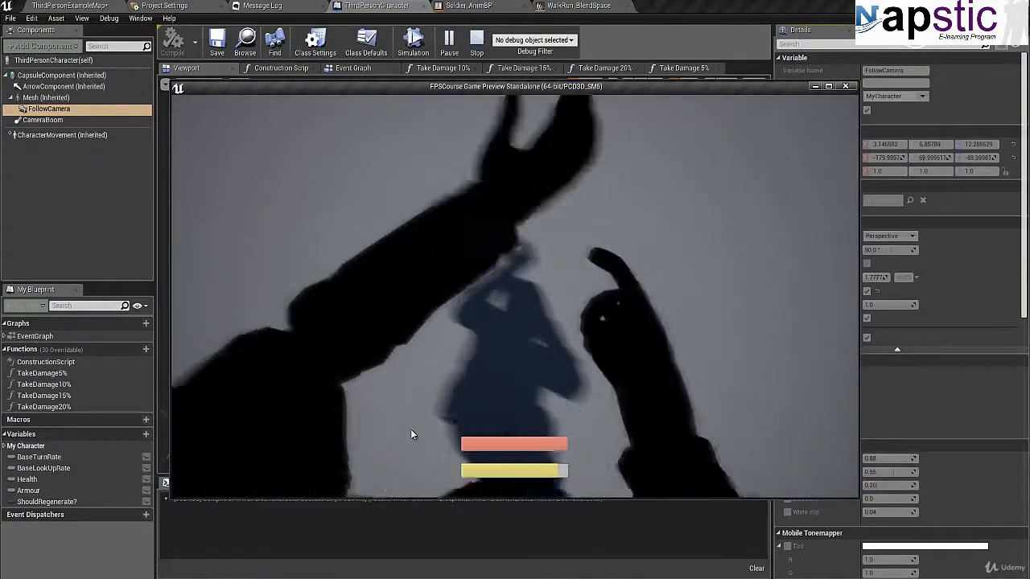
{"action": "key", "text": "w"}
{"action": "key", "text": "space"}
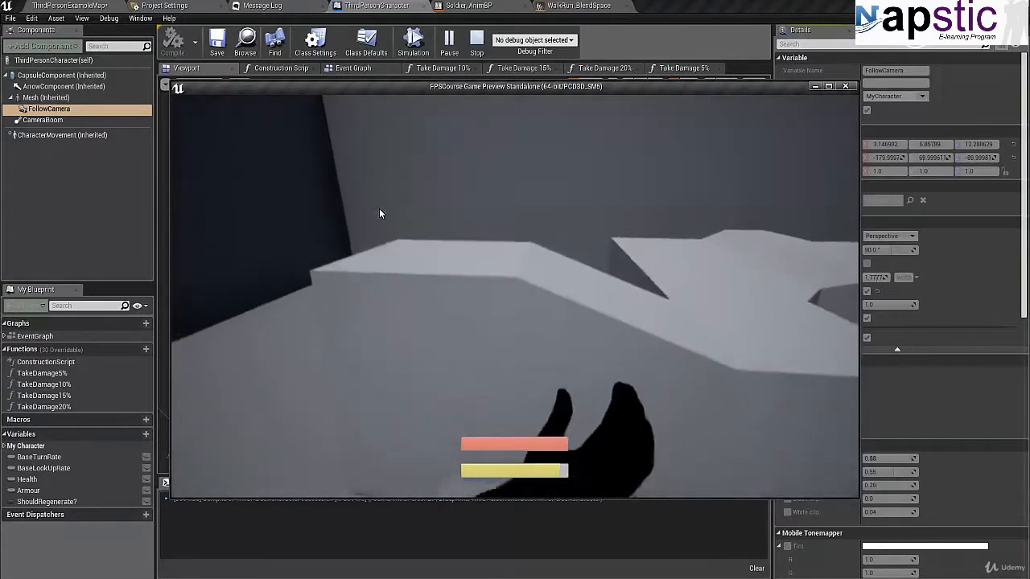
{"action": "key", "text": "w"}
{"action": "key", "text": "space"}
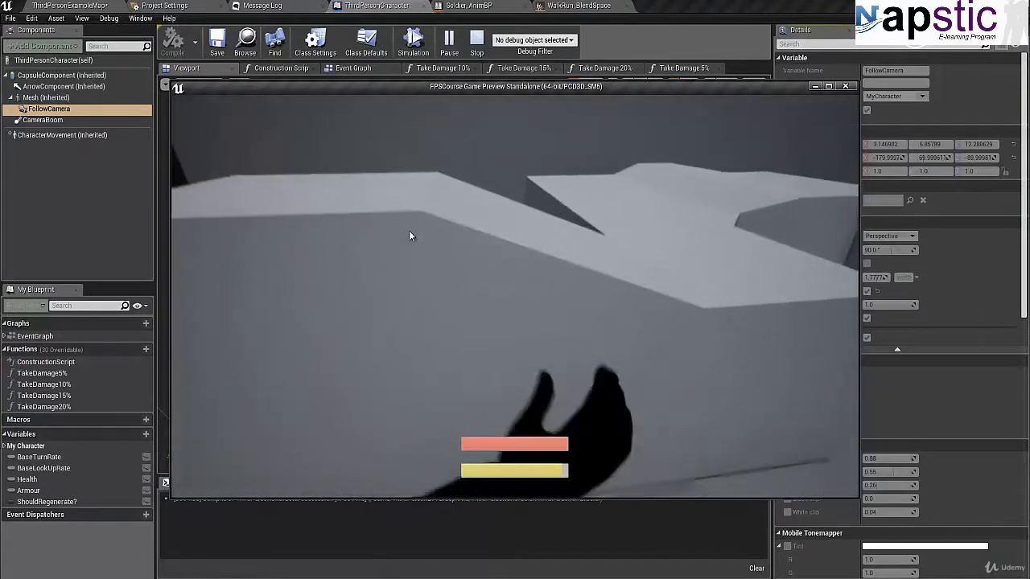
{"action": "key", "text": "w"}
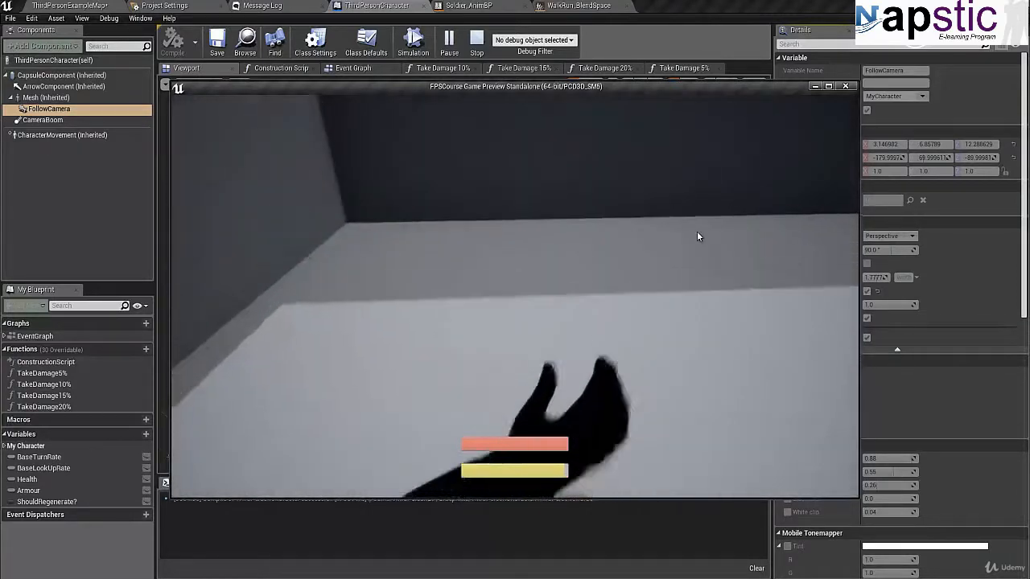
{"action": "key", "text": "Escape"}
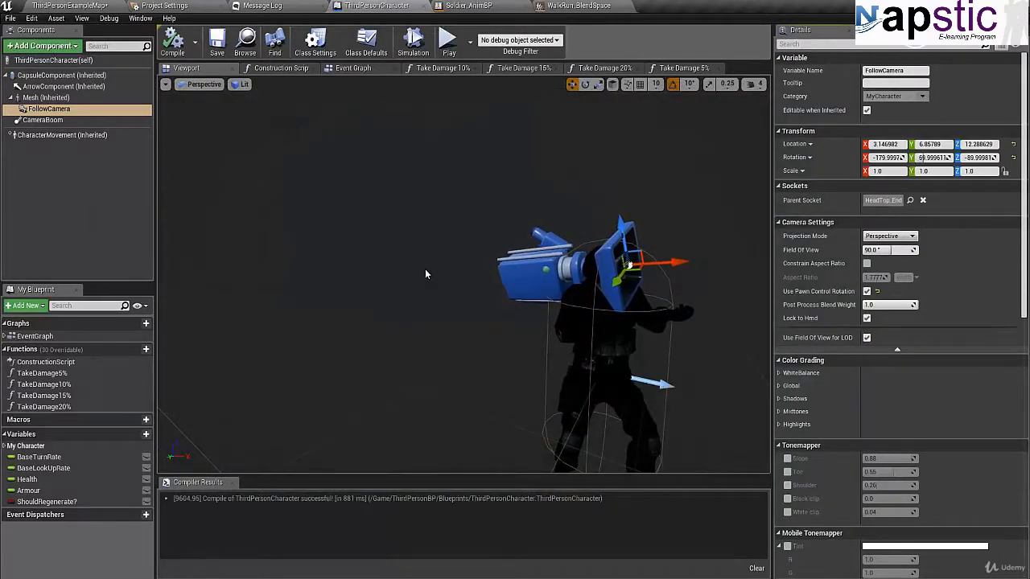
{"action": "mouse_move", "coordinate": [421, 268]}
{"action": "right_mouse_down"}
{"action": "mouse_move", "coordinate": [409, 280]}
{"action": "mouse_move", "coordinate": [421, 280]}
{"action": "right_mouse_up"}
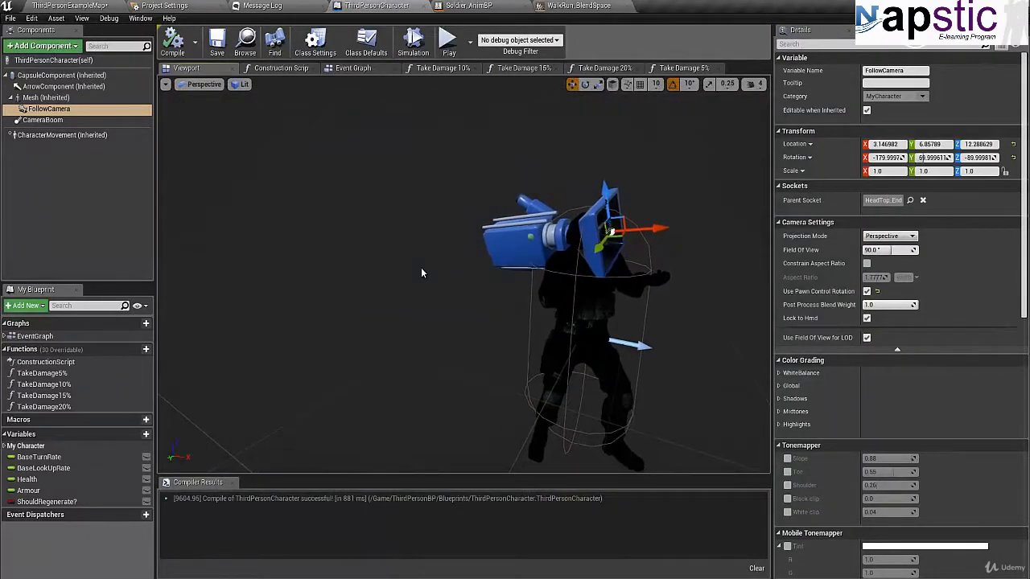